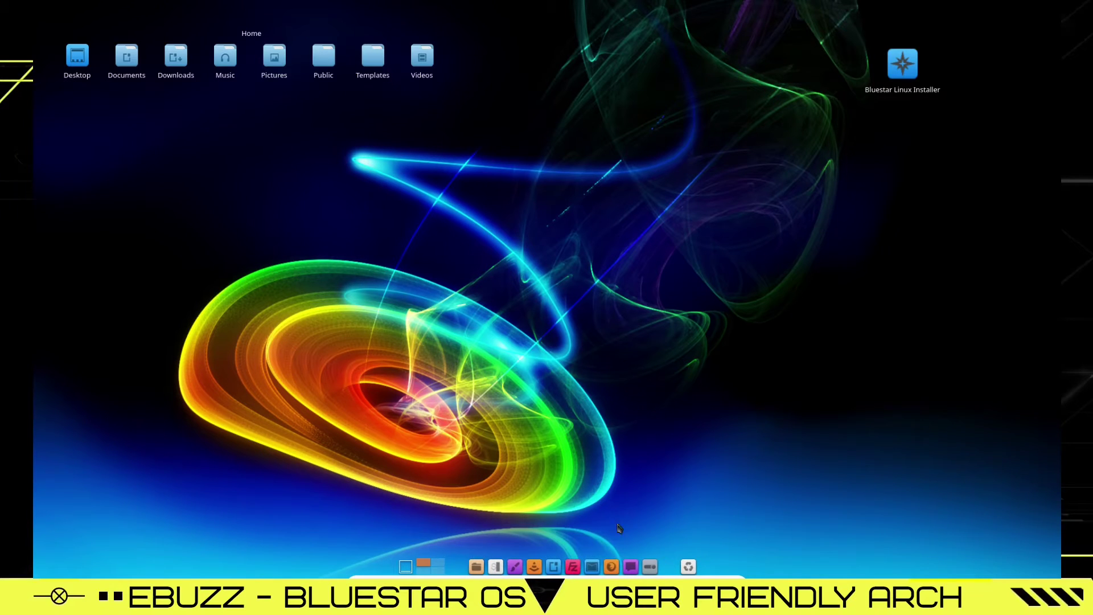
- Bring Firefox forward and scroll the Bluestar article down to the Download & Install heading
click(612, 561)
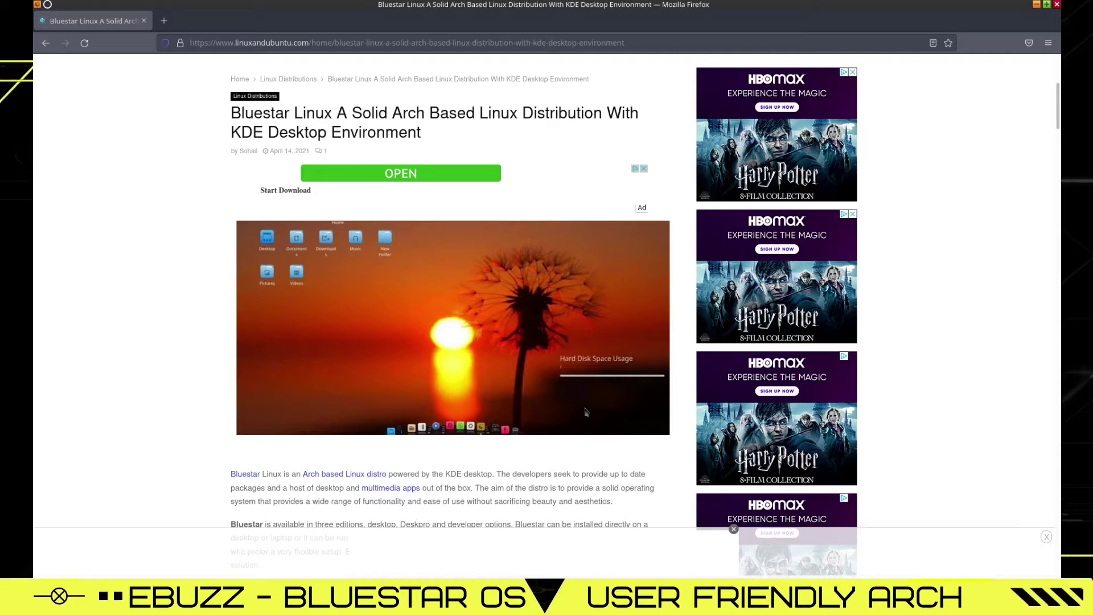
scroll(270, 312, down, 5)
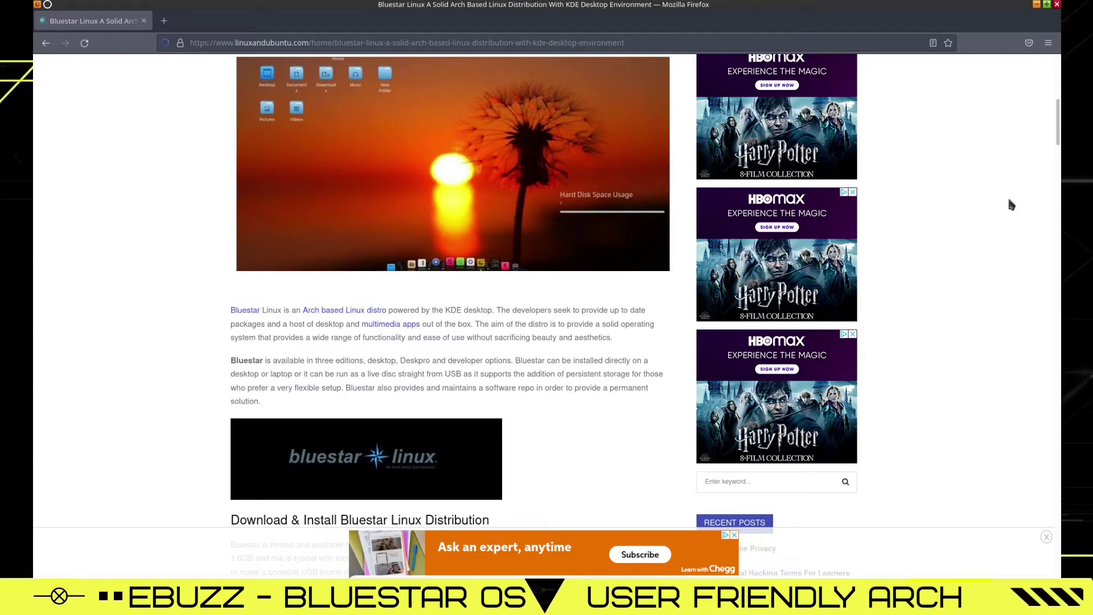
- Close Firefox, then briefly view and dismiss the status popup and the application menu
click(1056, 5)
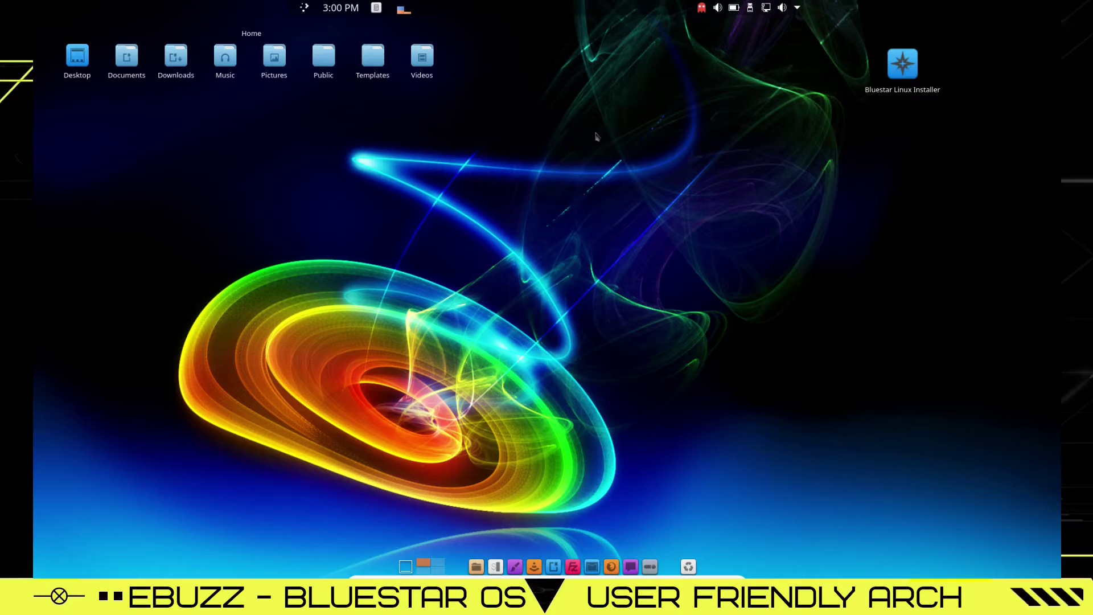
click(798, 8)
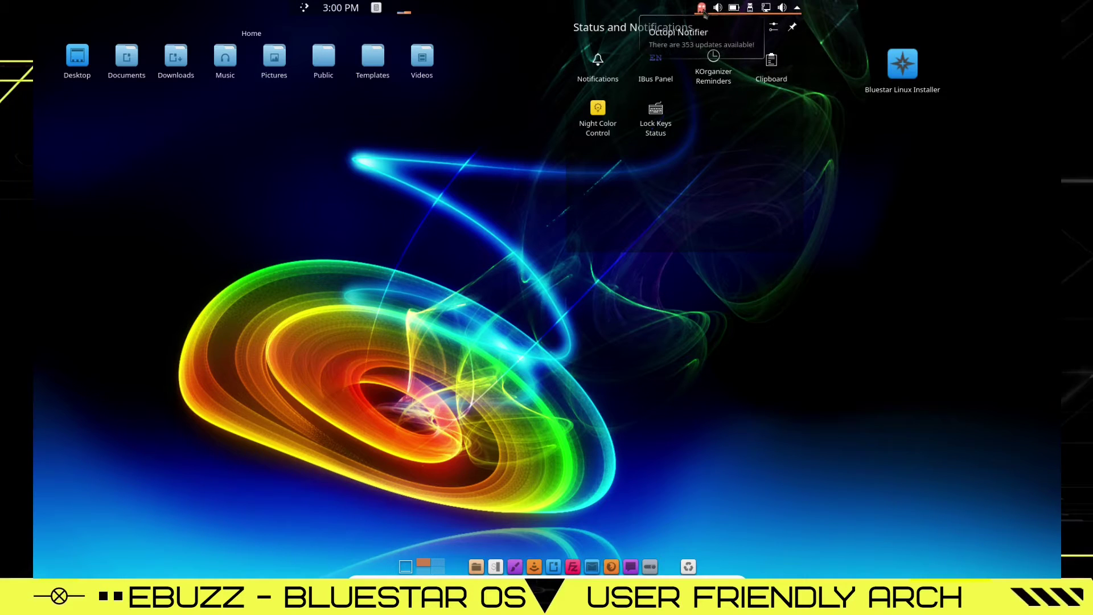
key(Escape)
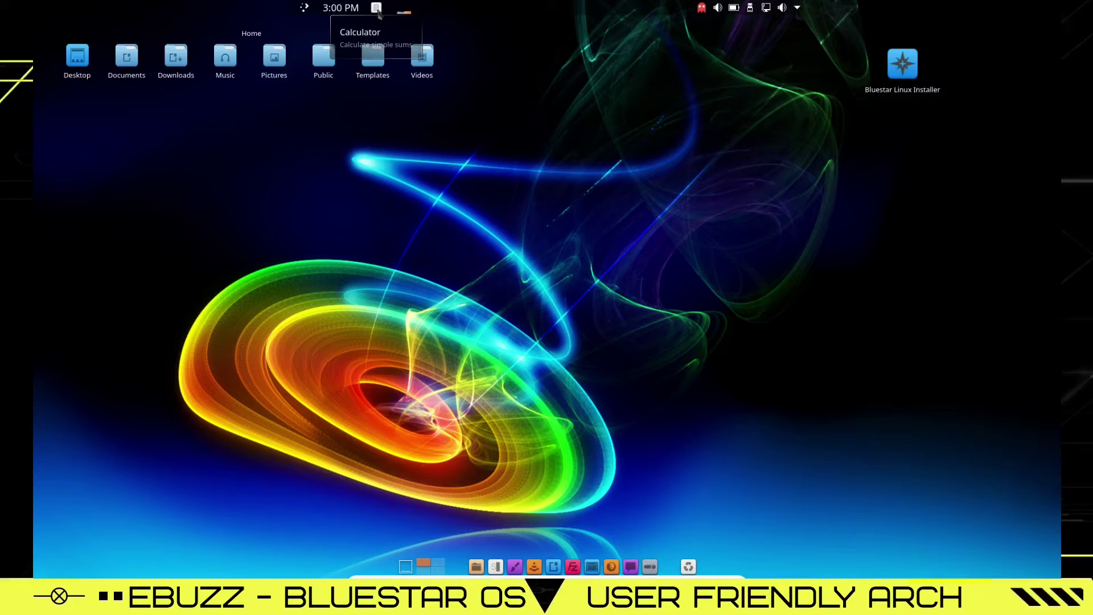
click(305, 10)
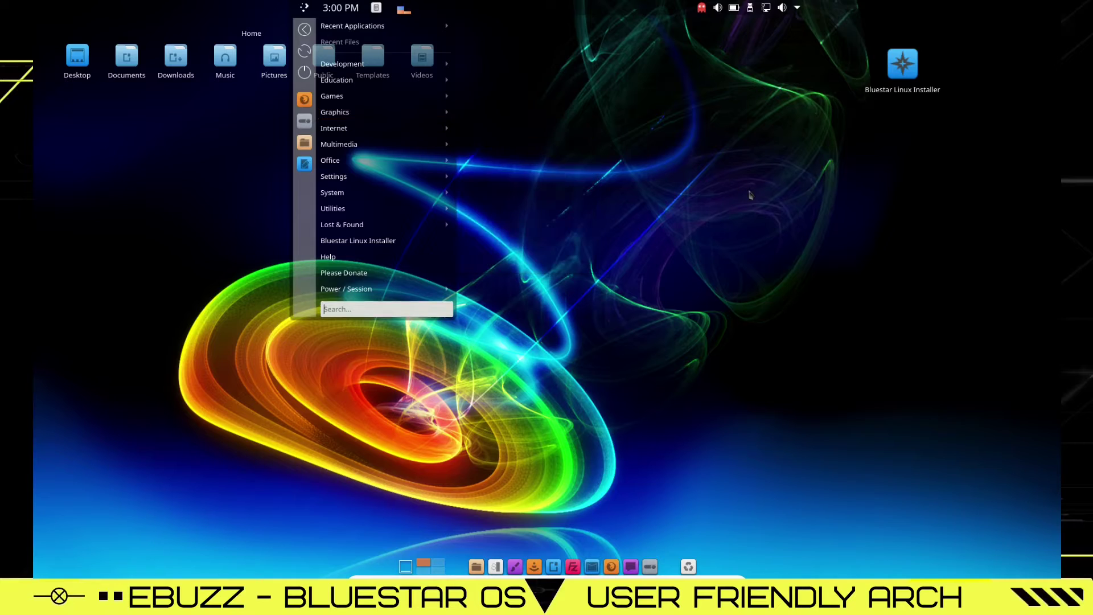
key(Escape)
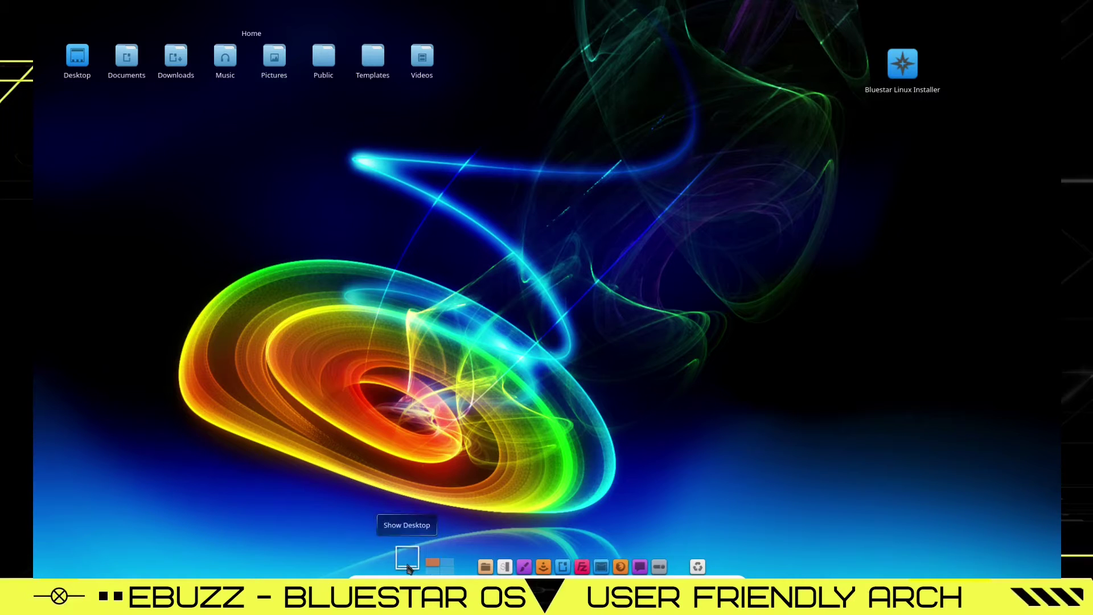
- Open Dolphin on the Home folder, centre its window on the desktop and enlarge it
click(476, 564)
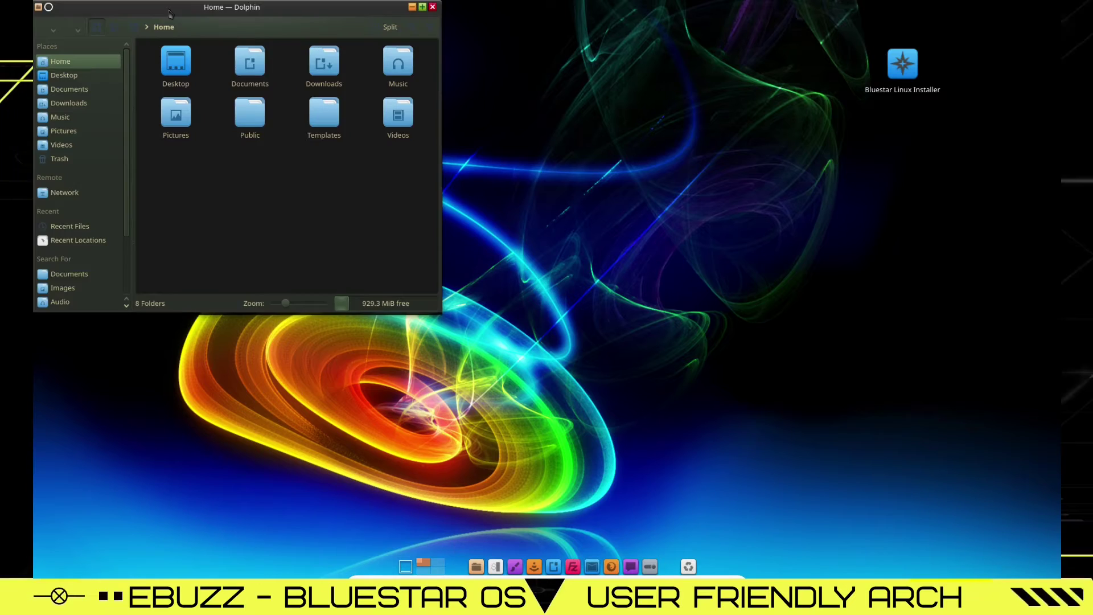
drag(193, 17, 428, 144)
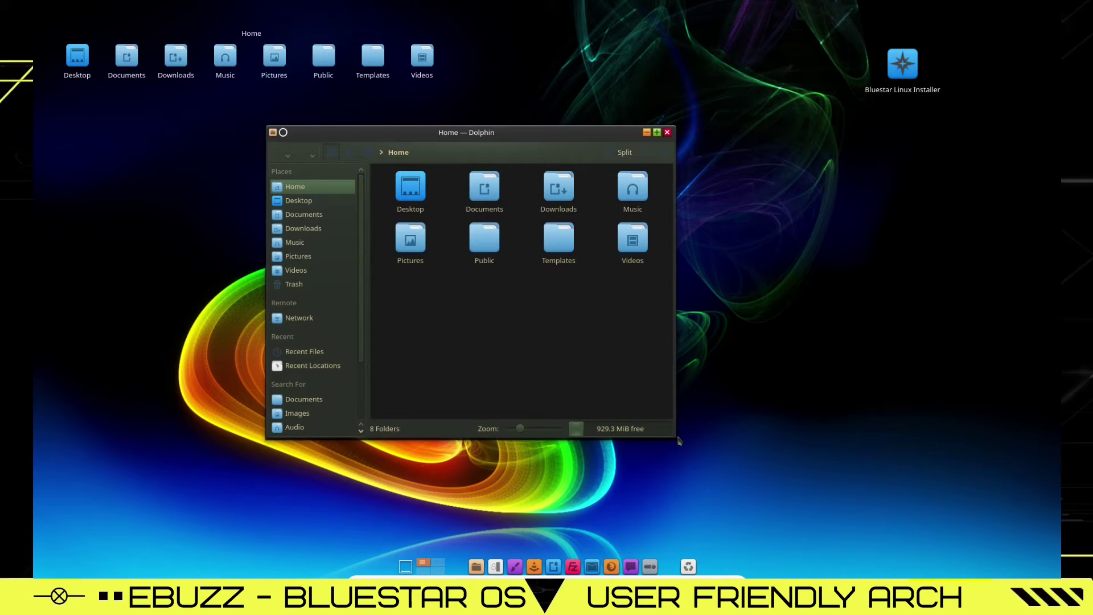
drag(677, 438, 709, 472)
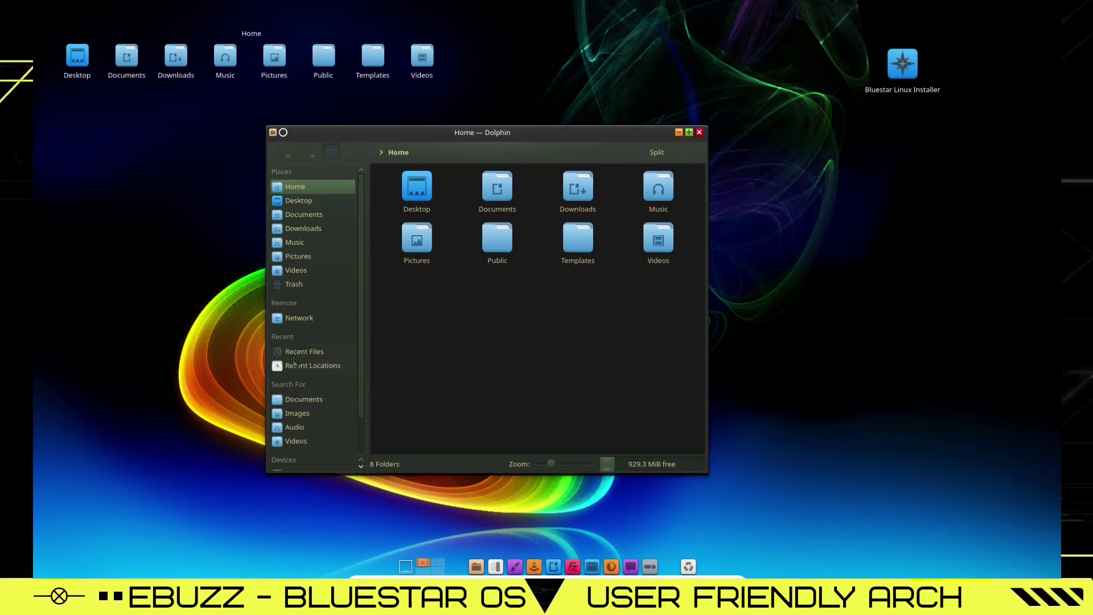
- Hide the Recent and Search For sections from the Places sidebar
right_click(295, 355)
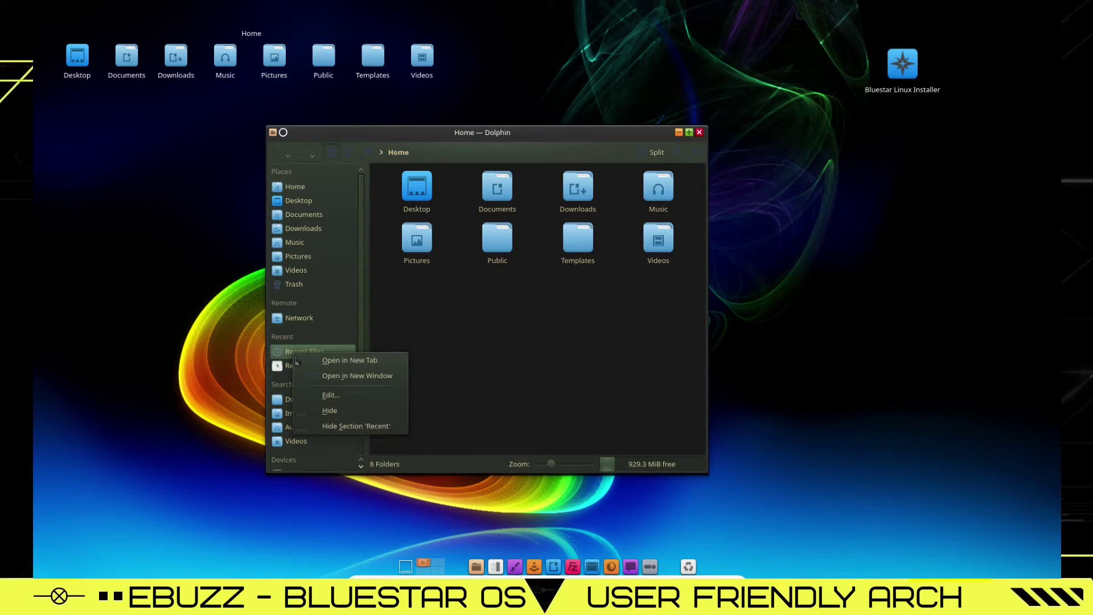
click(303, 428)
right_click(288, 340)
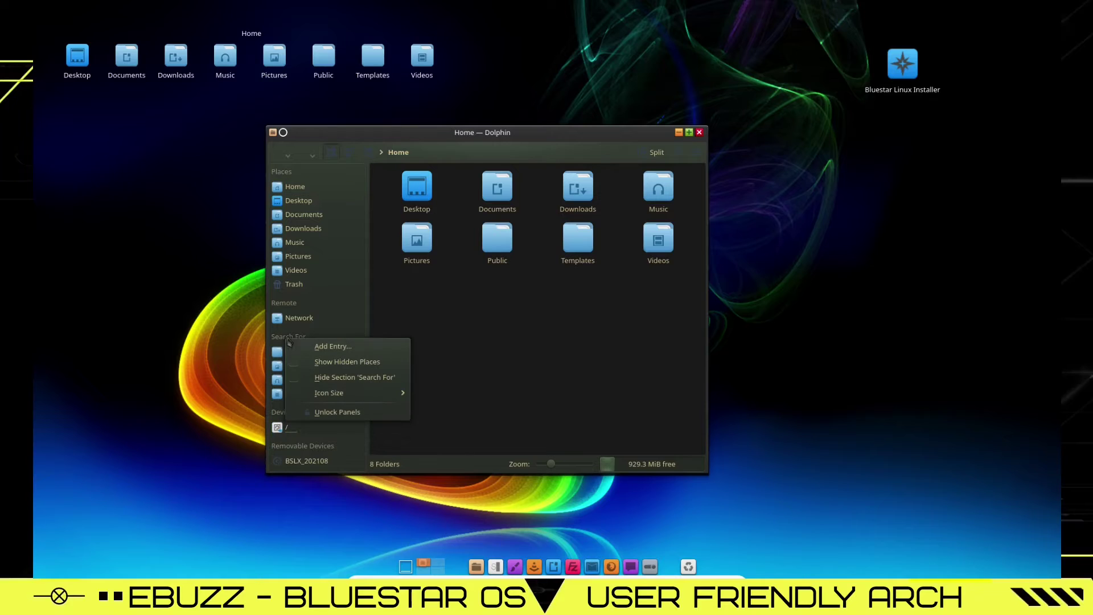
click(294, 378)
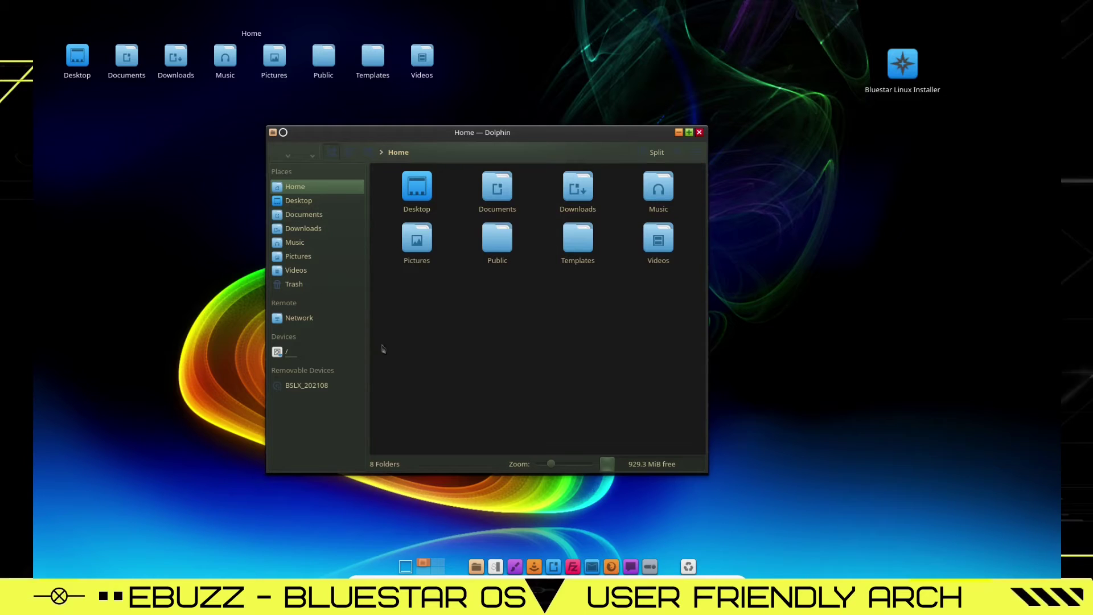
- Set Places icons to Large (32x32), zoom folder icons slightly, and move Downloads and Videos under Home
right_click(311, 434)
mouse_move(357, 471)
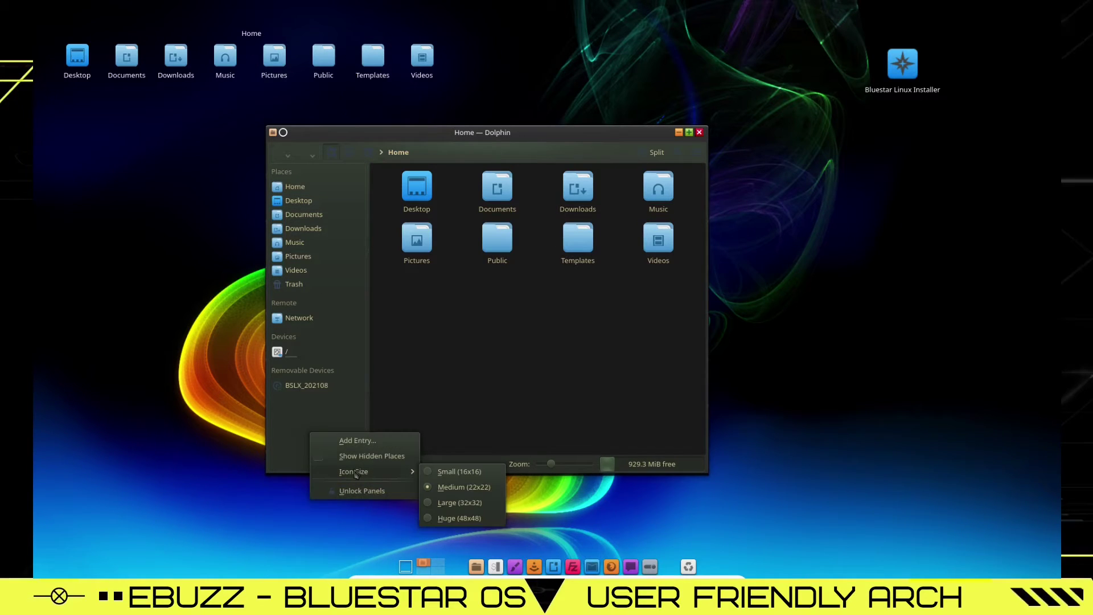
click(448, 504)
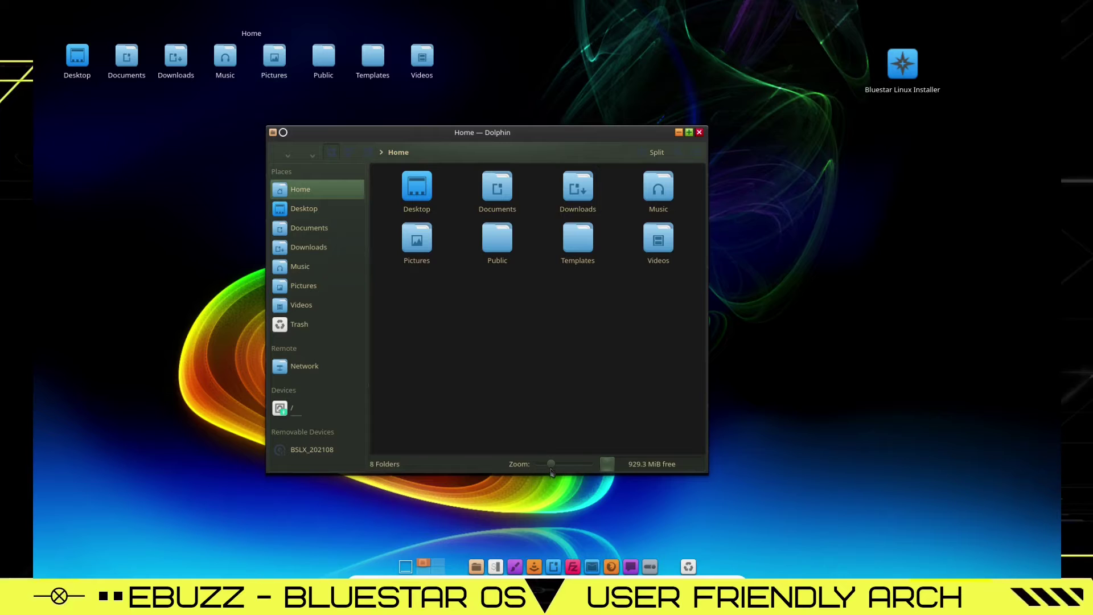
drag(554, 466, 557, 465)
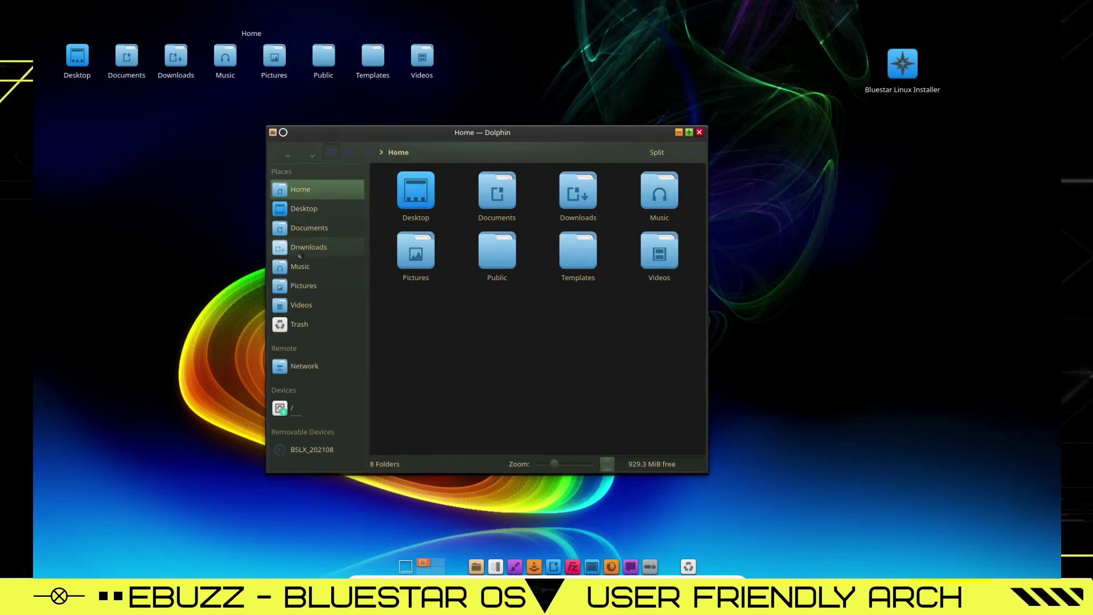
drag(302, 248, 299, 207)
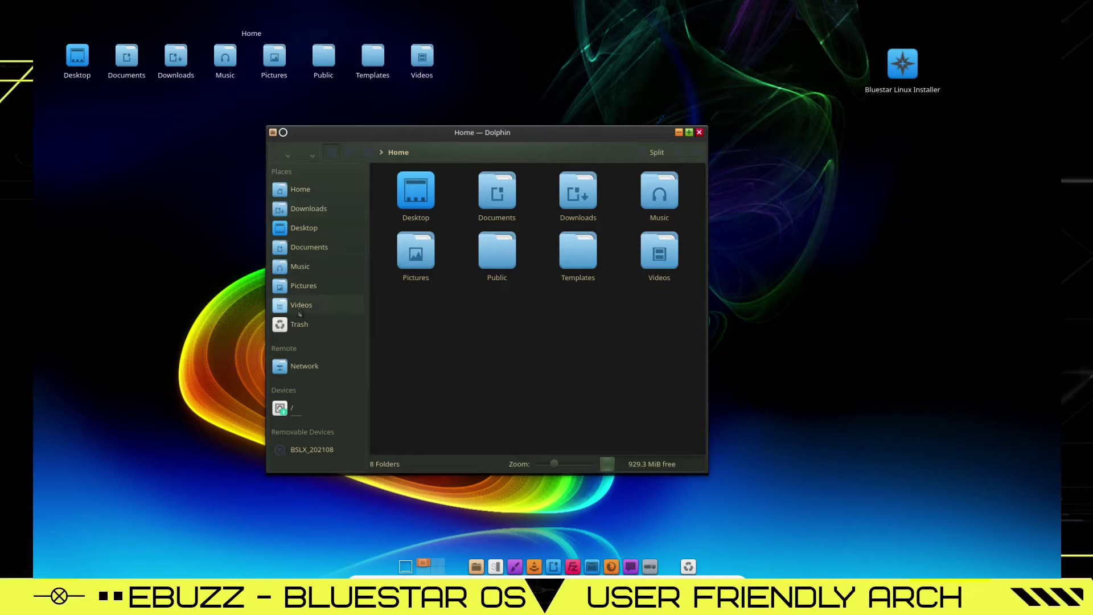
drag(299, 313, 300, 226)
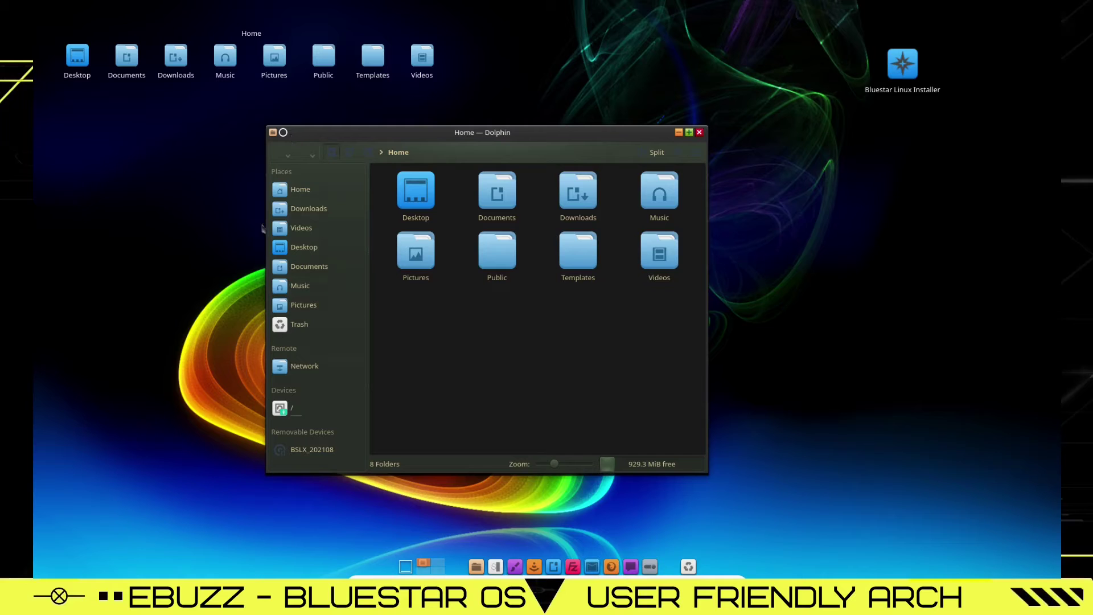
- Close Dolphin, run htop in the F12 drop-down Konsole, then reposition and resize the terminal
click(700, 133)
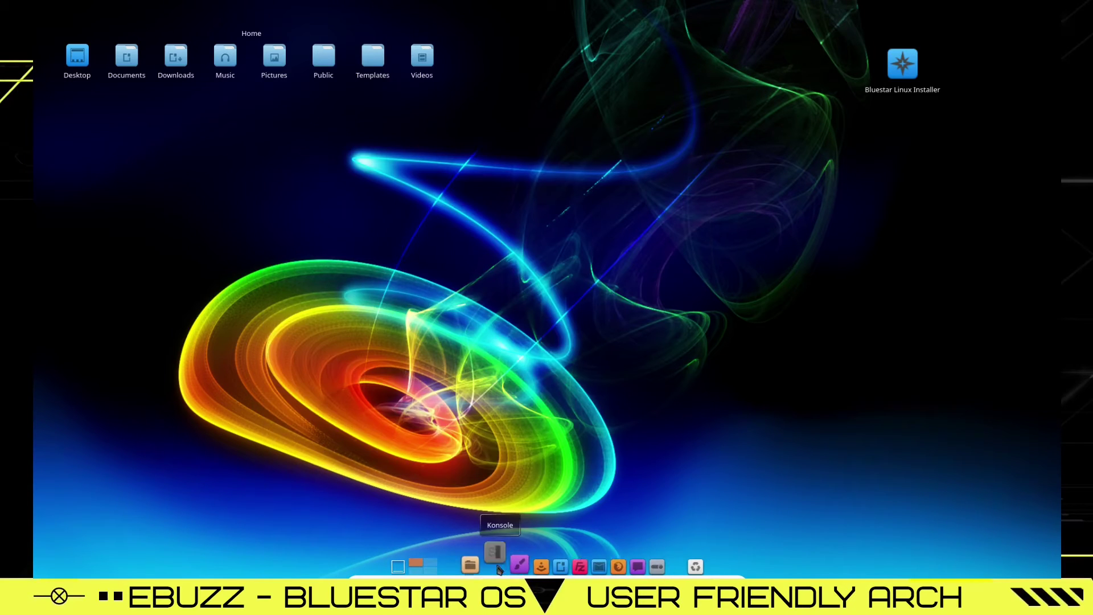
key(F12)
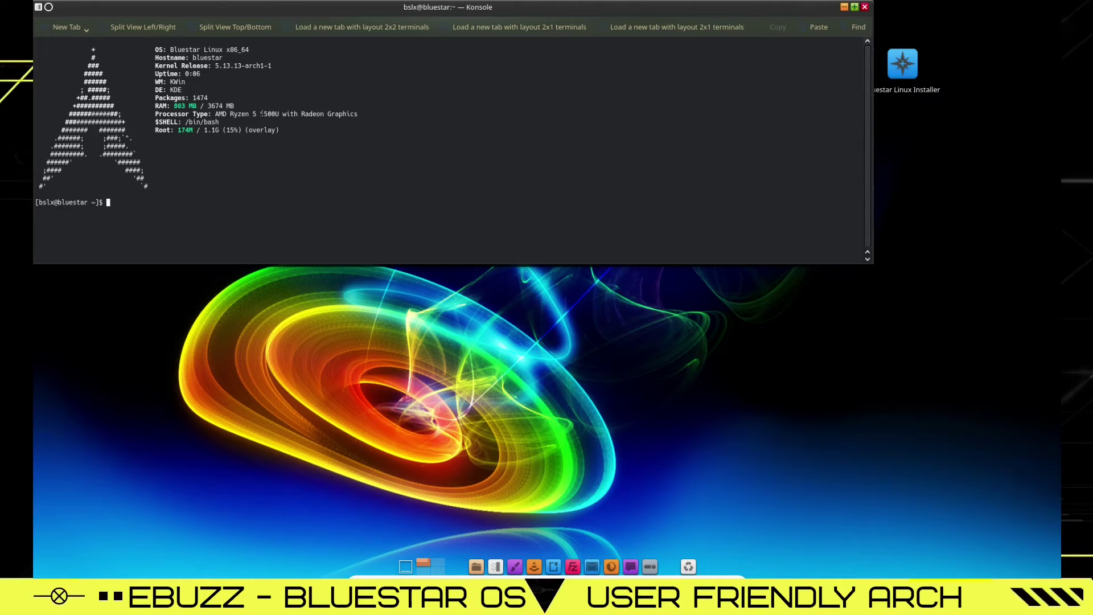
text(htop)
key(Return)
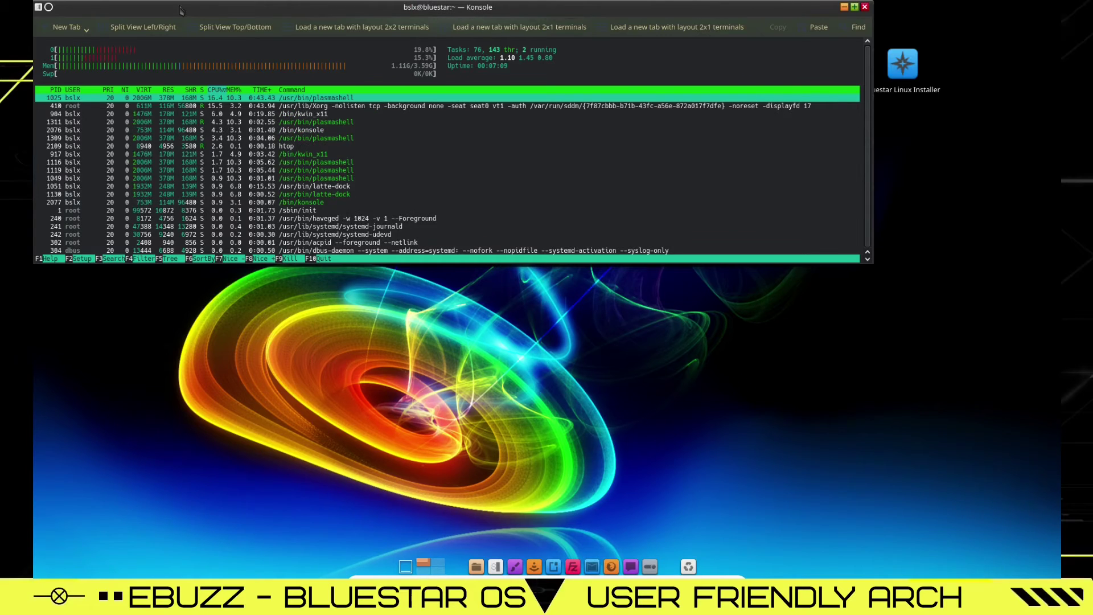
drag(180, 8, 260, 130)
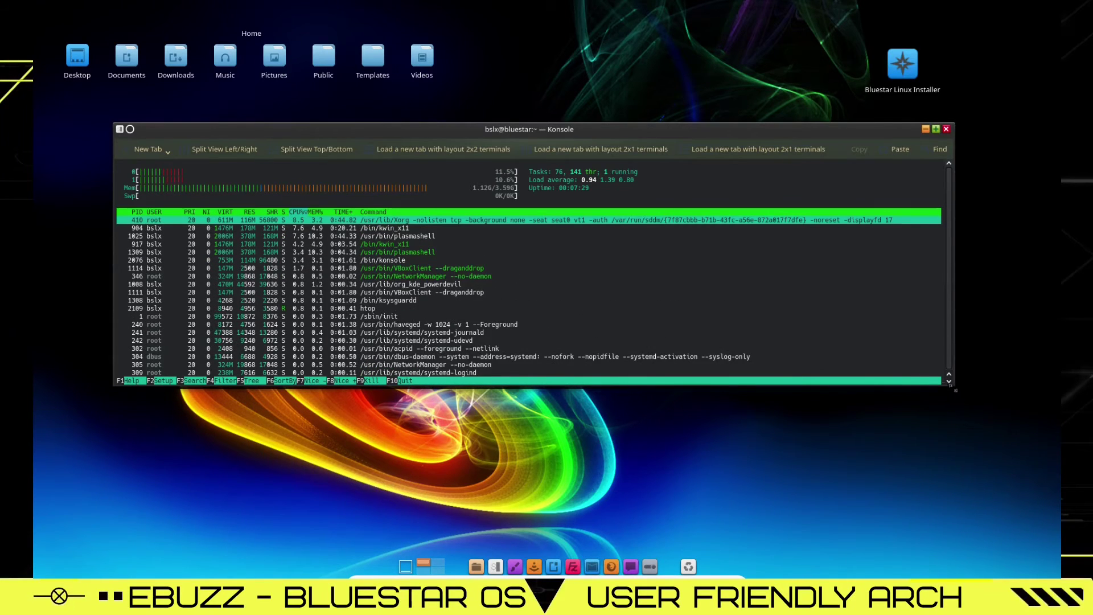
drag(955, 391, 820, 496)
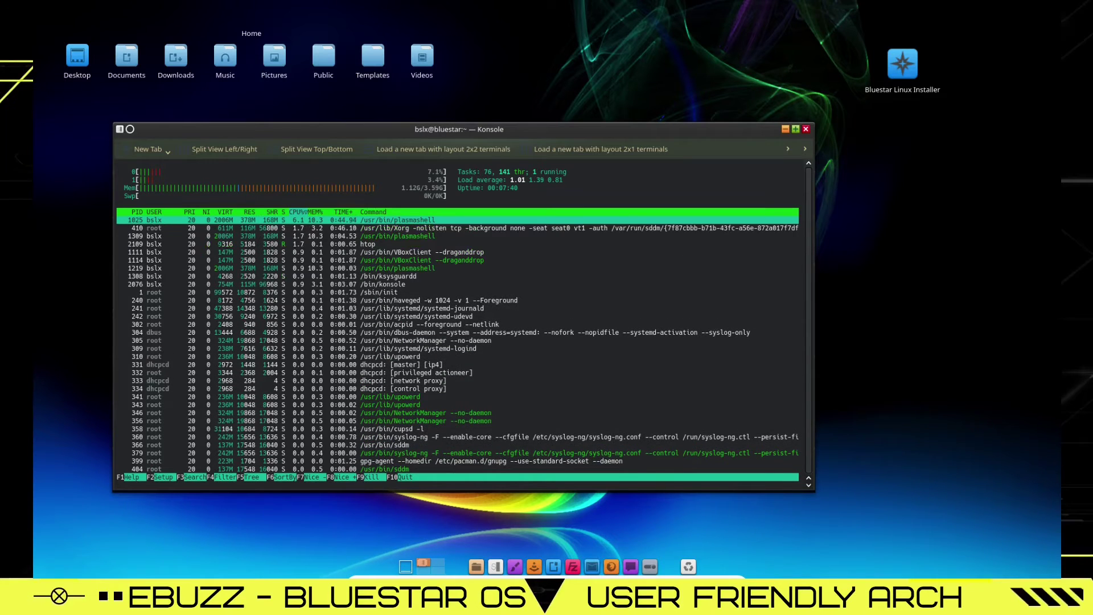
- Close the terminal and apply the Arch Logo wallpaper from System Settings' desktop wallpaper page
click(806, 129)
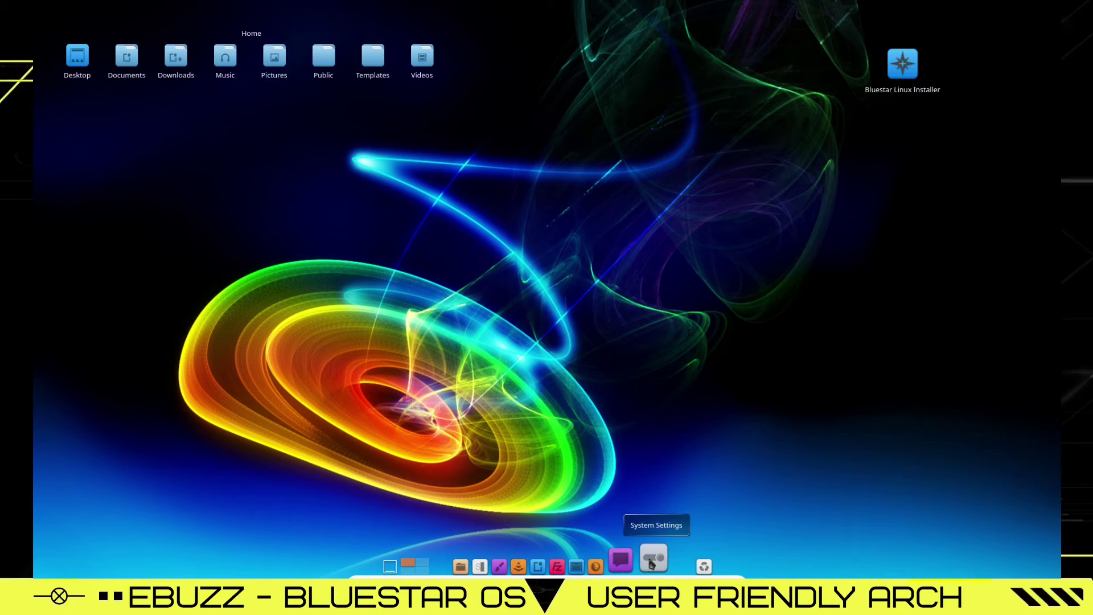
click(652, 562)
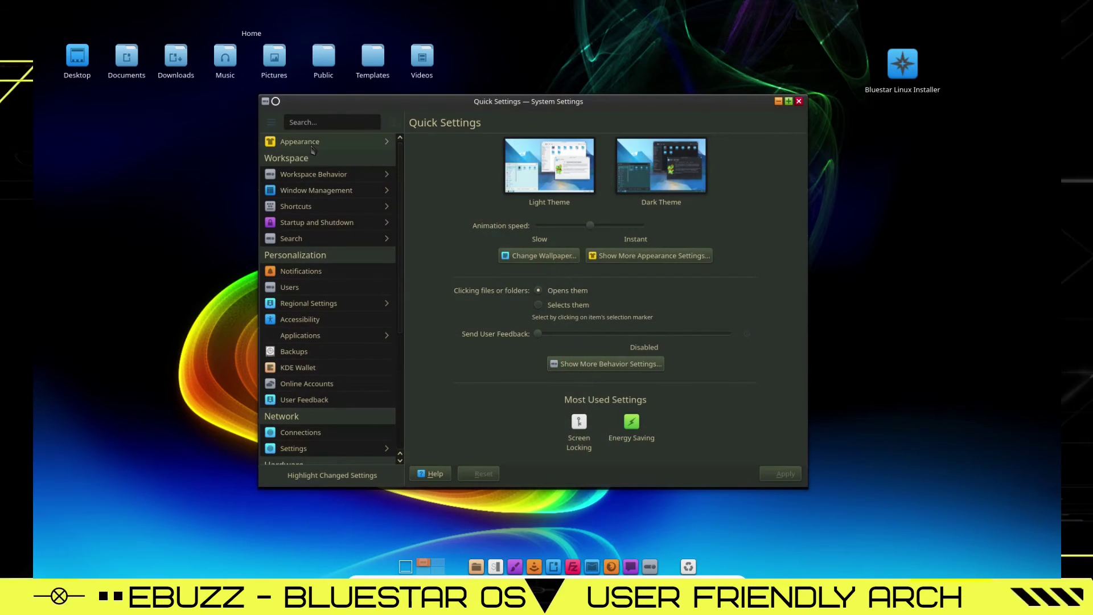
click(540, 255)
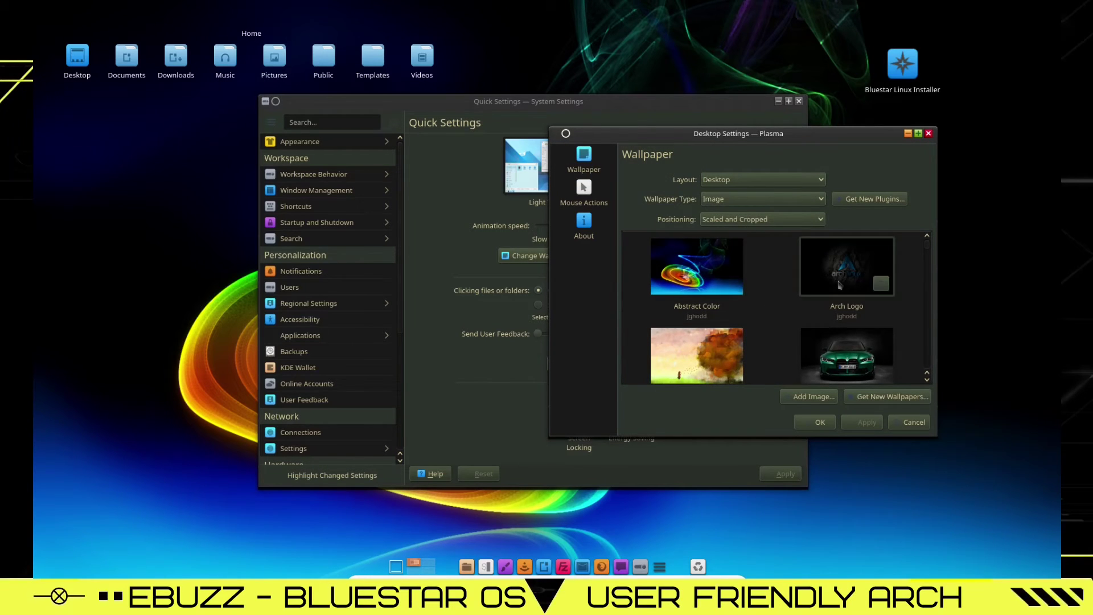
scroll(840, 286, down, 1)
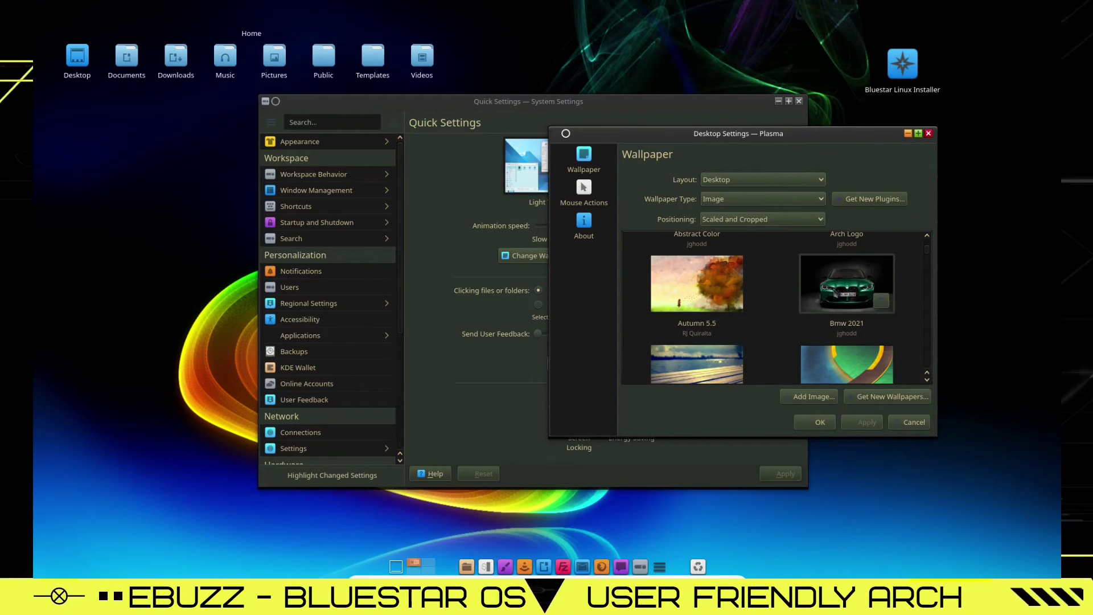
scroll(843, 293, up, 1)
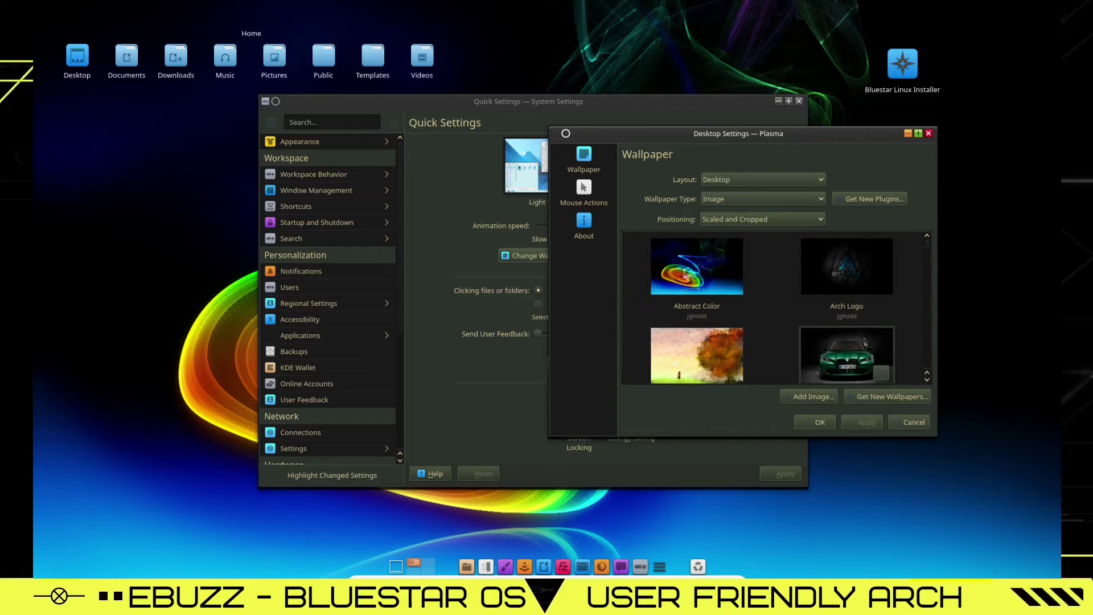
click(848, 273)
click(865, 423)
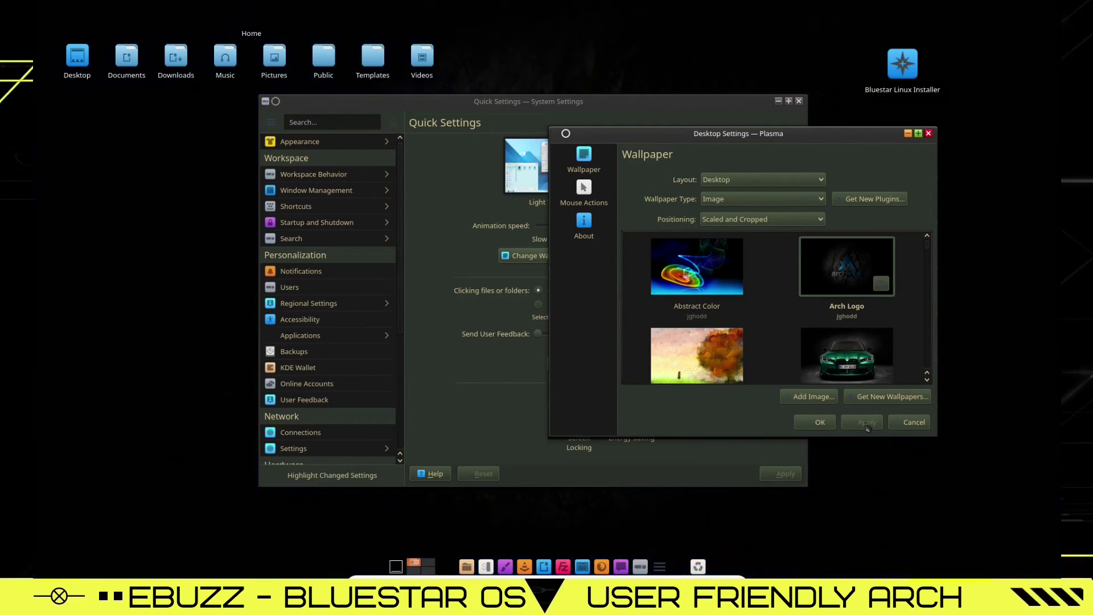
click(928, 133)
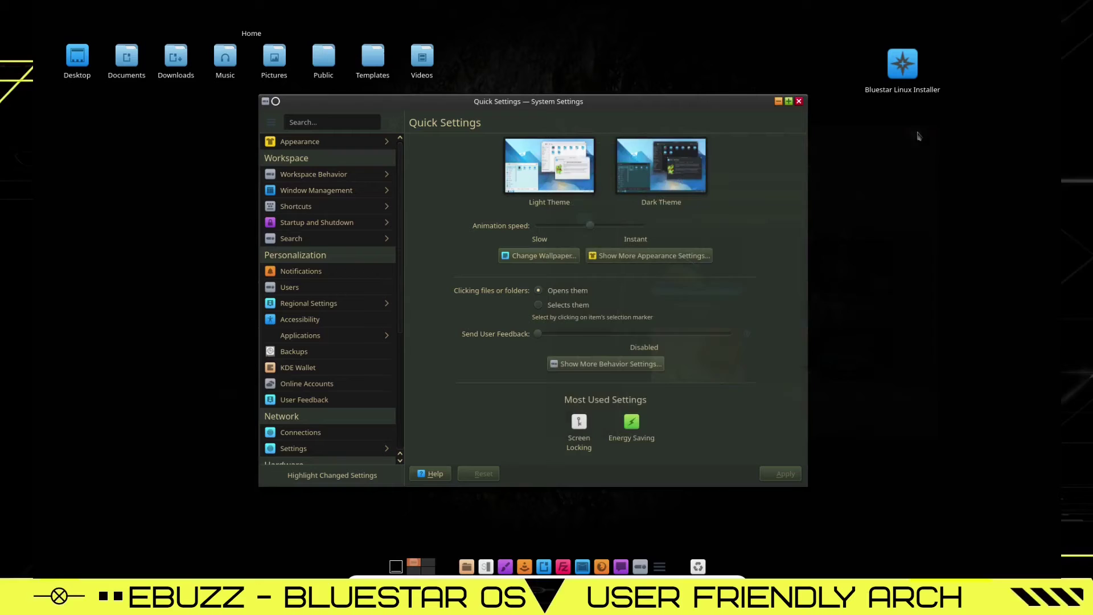
drag(708, 245, 727, 265)
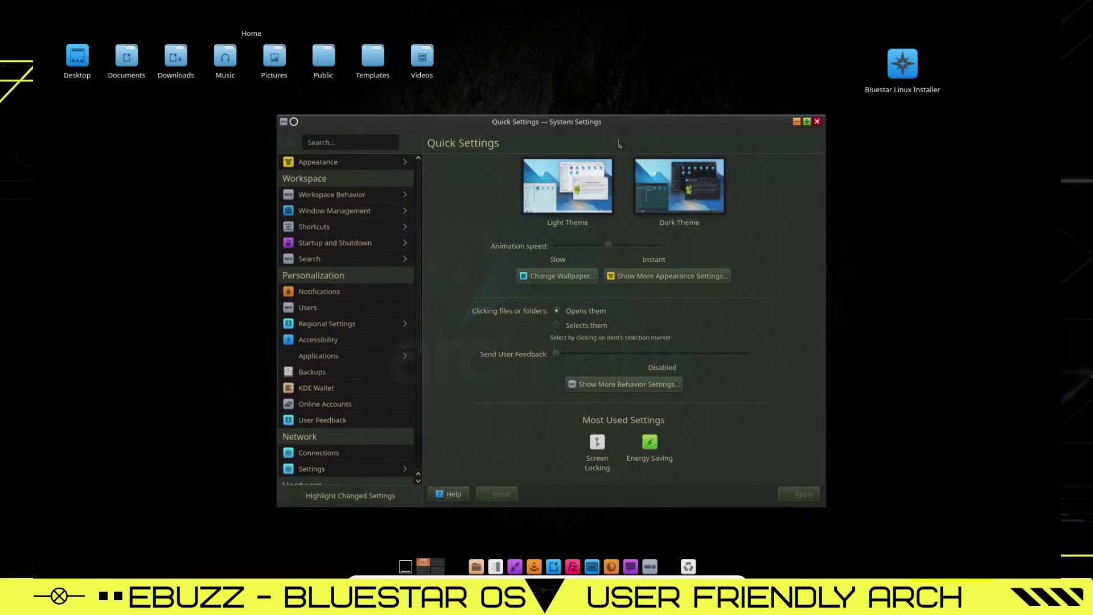
- Browse the Appearance Global Theme grid, glance at Application Style, and return to Global Theme
click(322, 163)
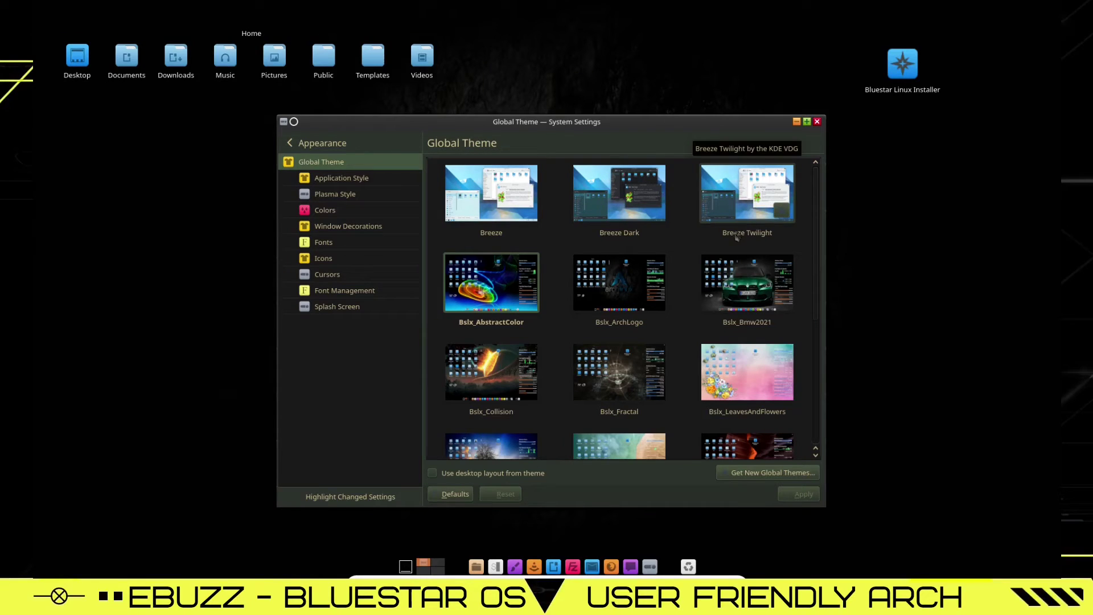
scroll(685, 290, down, 1)
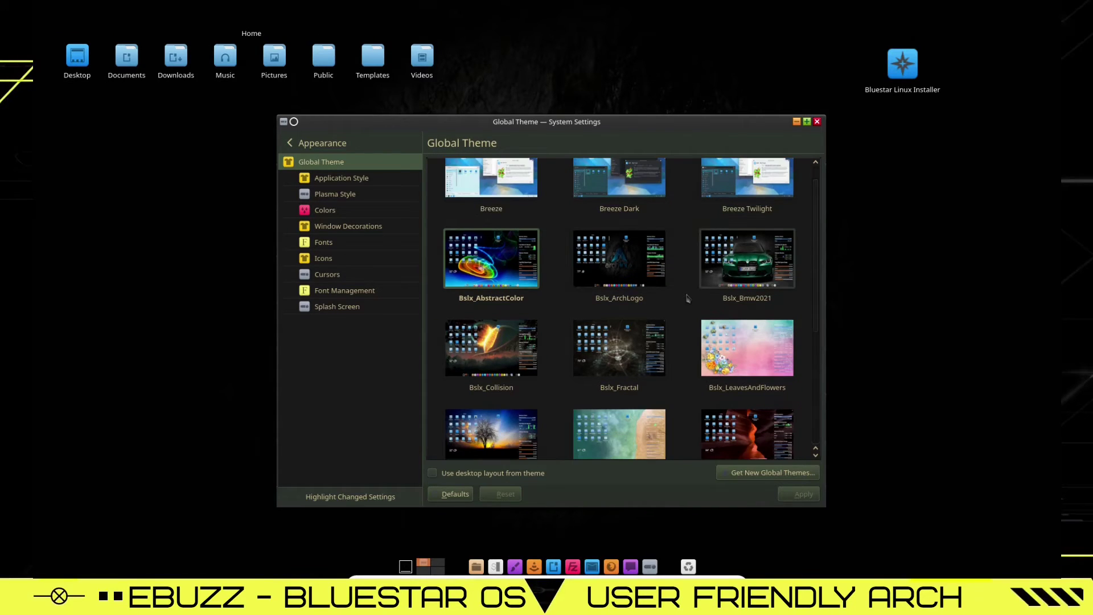
drag(816, 325, 816, 294)
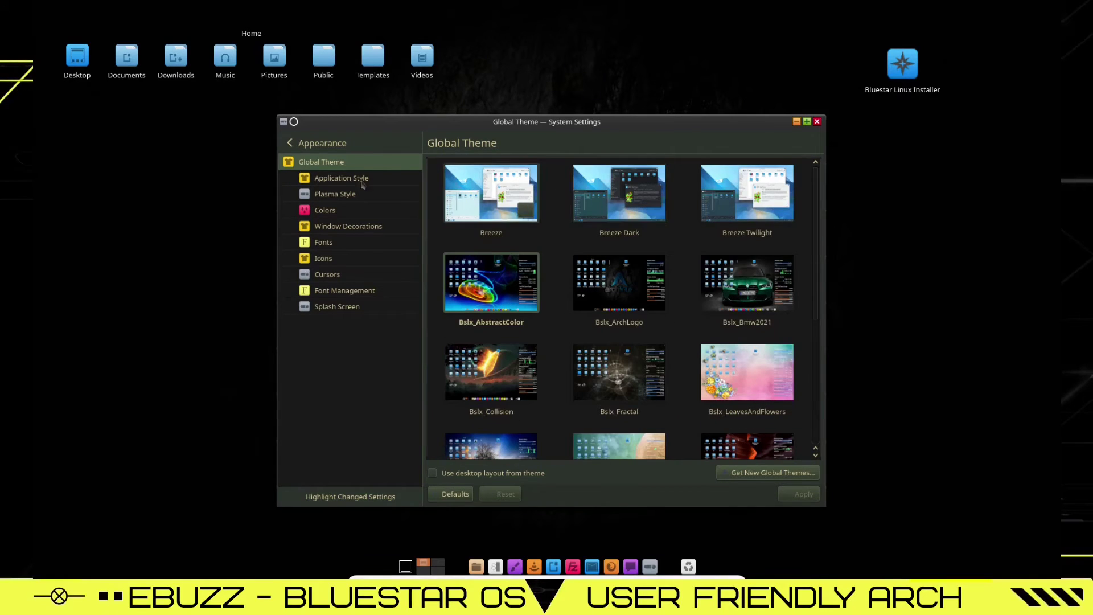
click(338, 180)
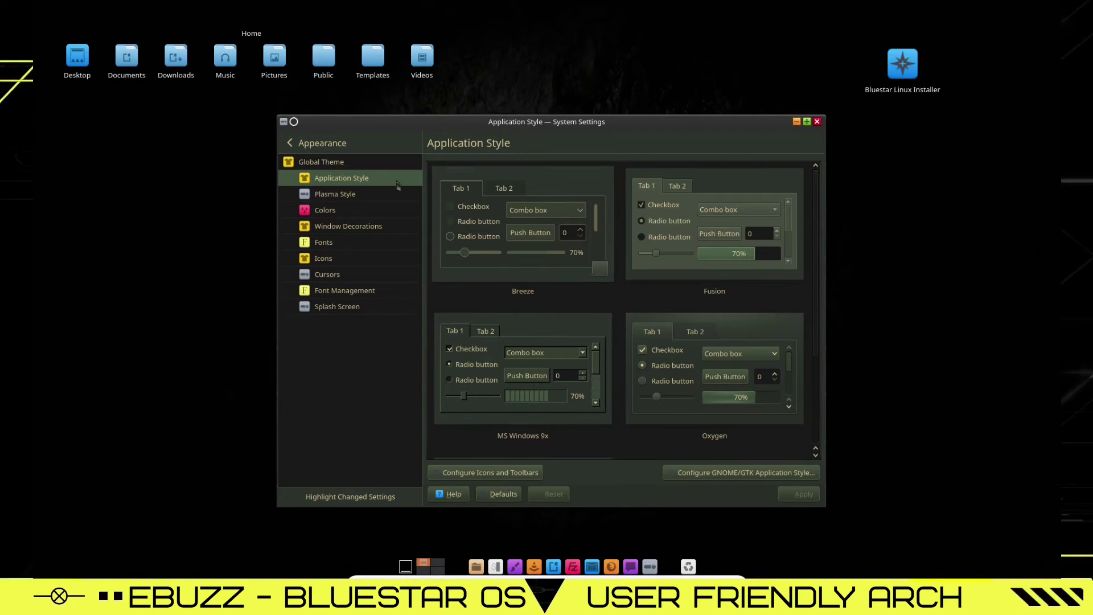
click(330, 167)
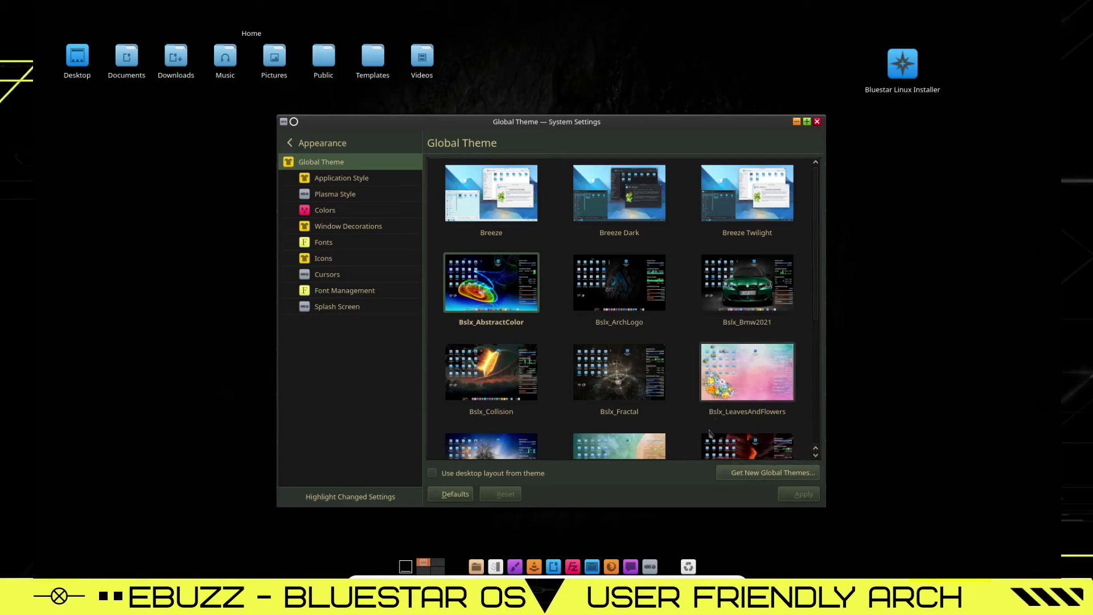
- Go back to the main settings categories, scroll through them, and focus the Search field
click(298, 146)
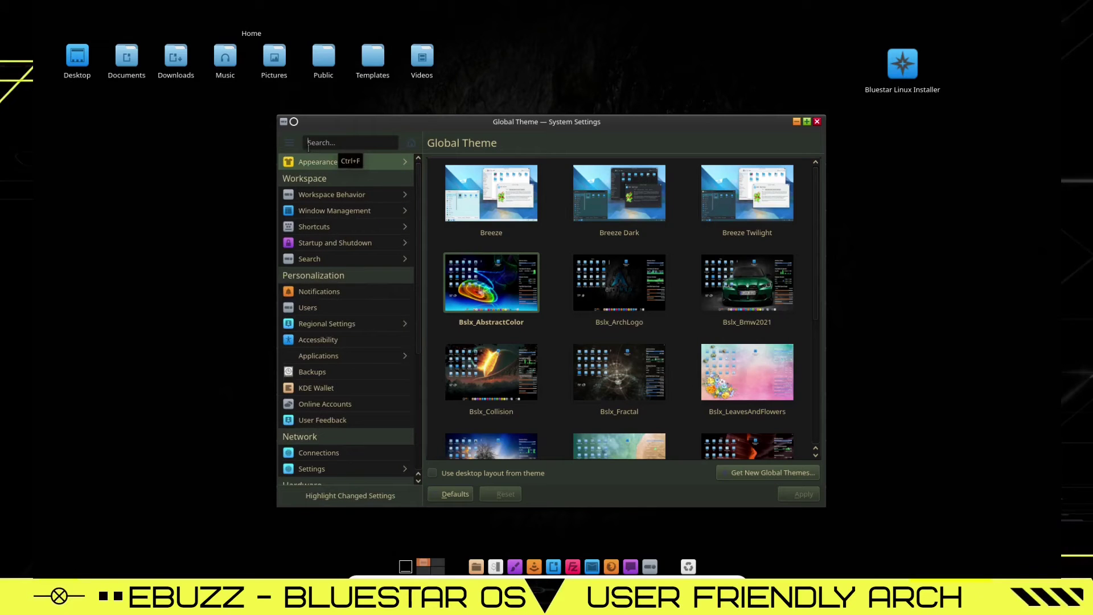
scroll(354, 255, down, 1)
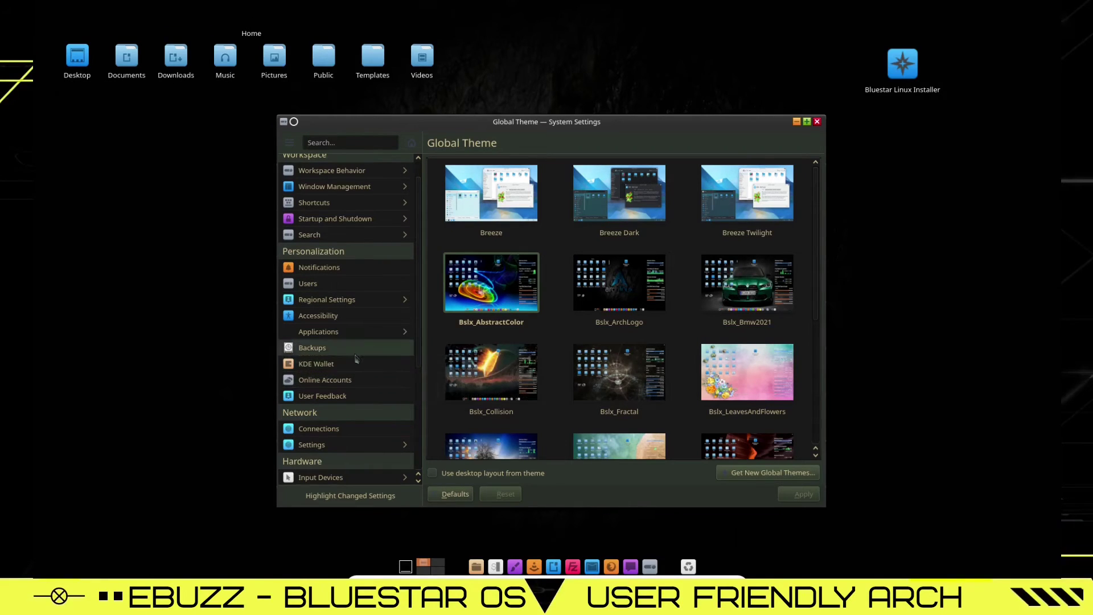
scroll(350, 265, down, 3)
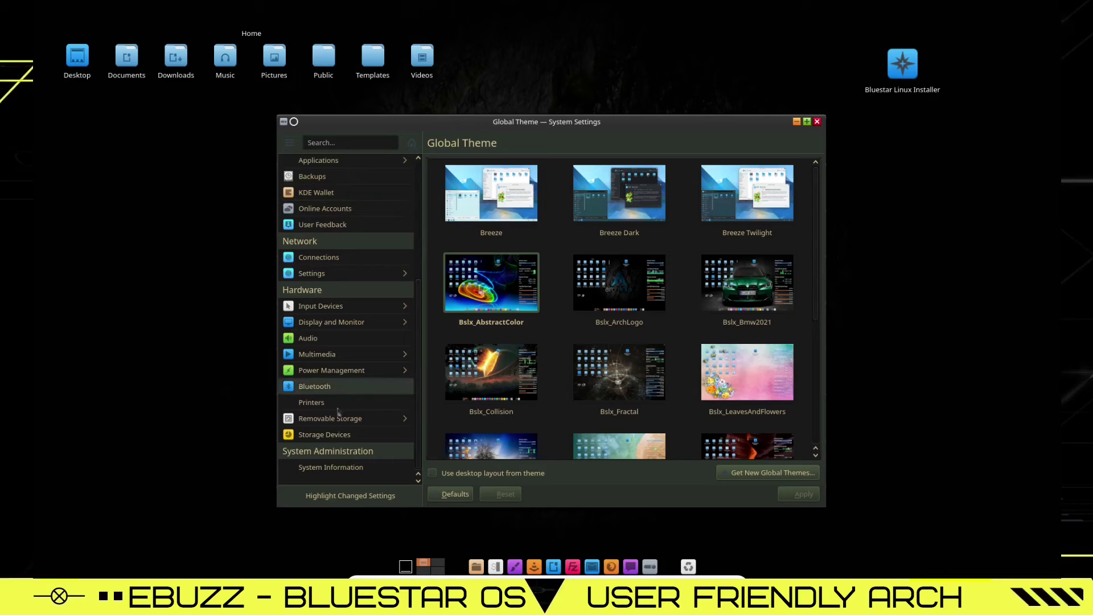
click(320, 143)
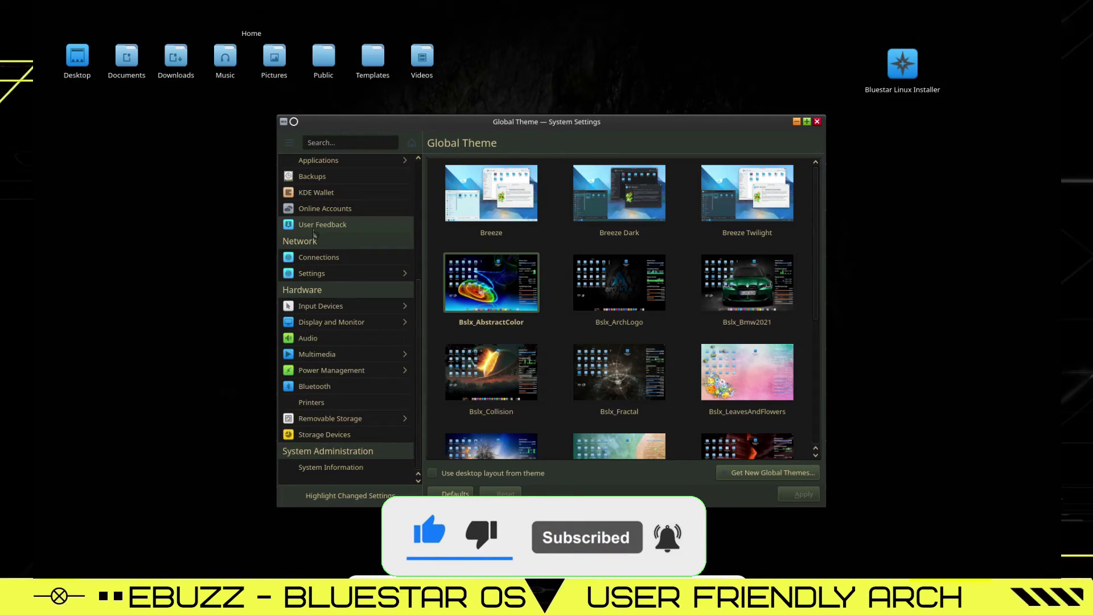
drag(419, 313, 420, 195)
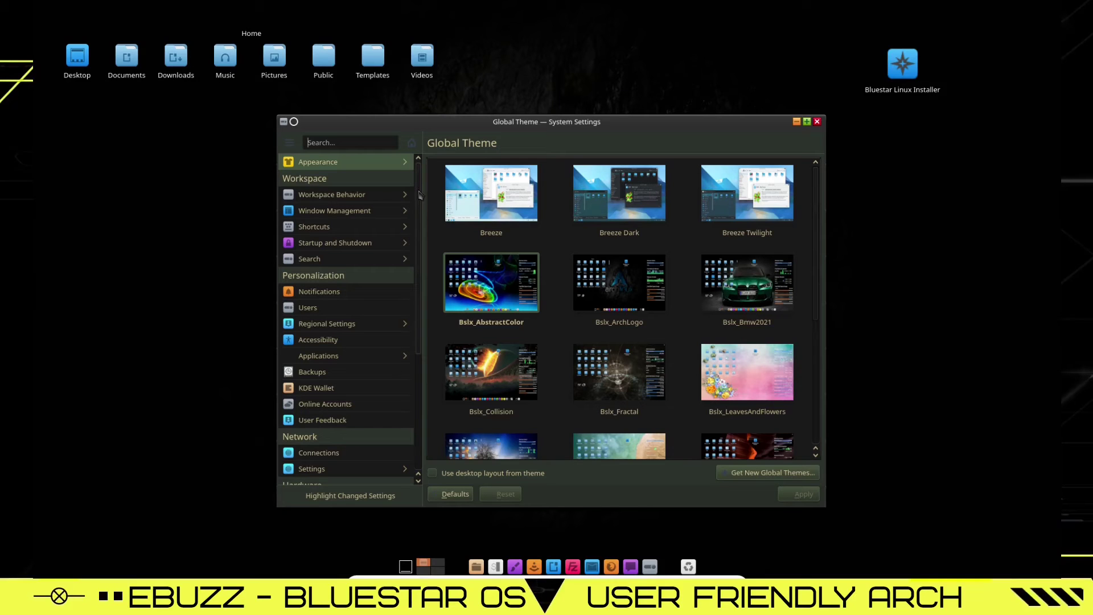
- Close System Settings and open the application menu's System category
click(816, 121)
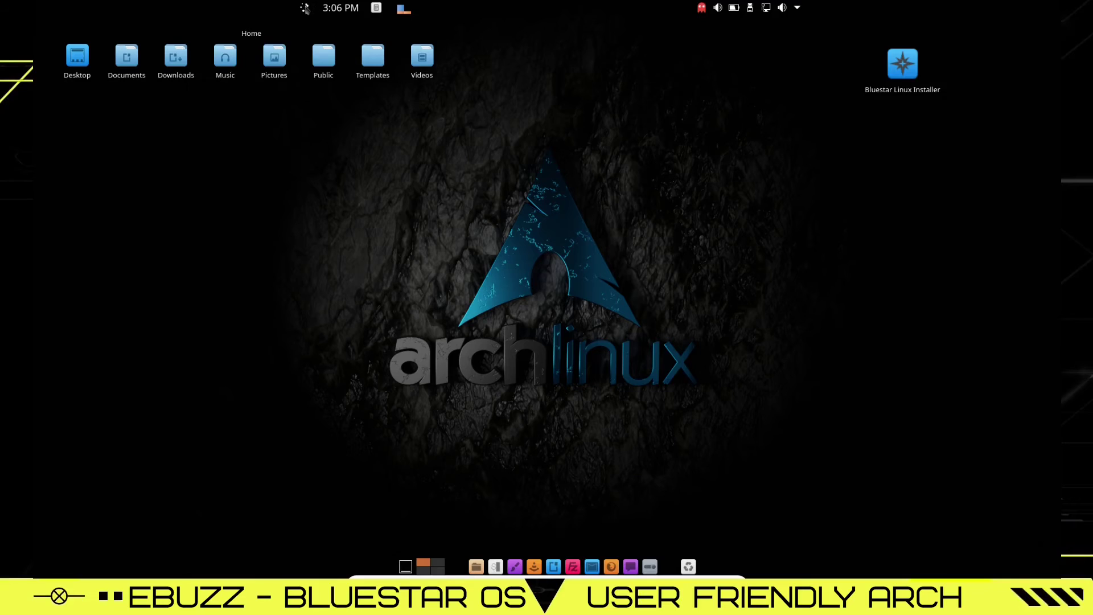
click(304, 8)
mouse_move(338, 85)
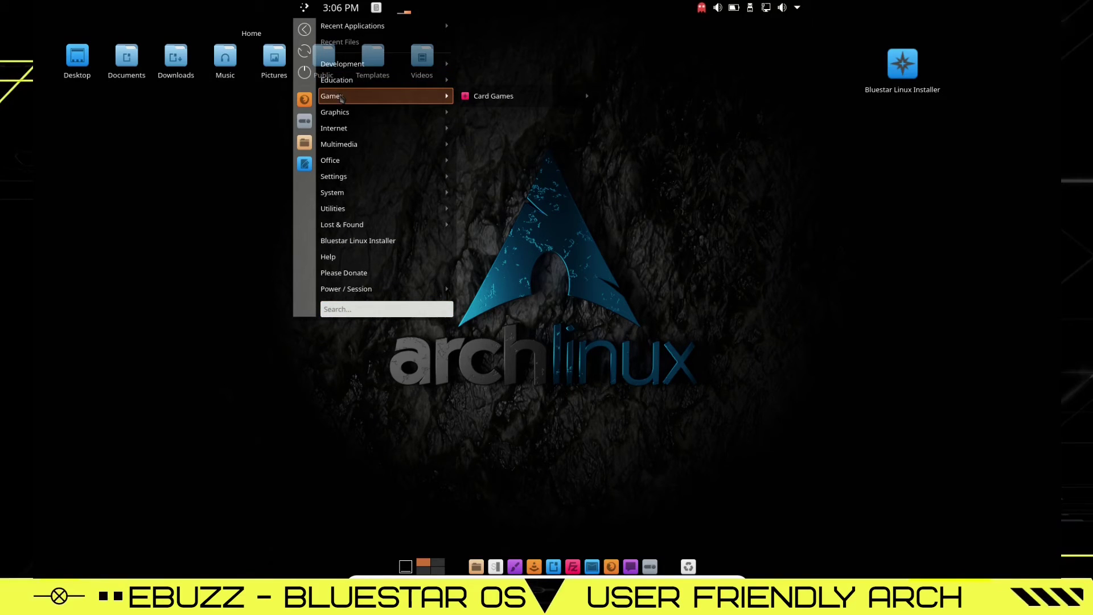
mouse_move(346, 113)
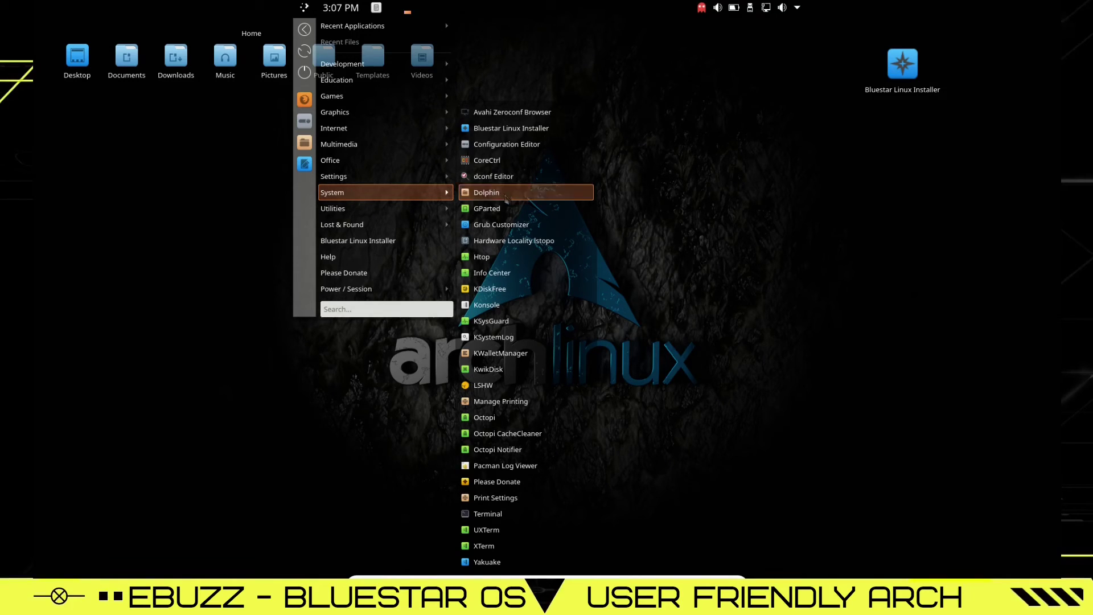
- Launch Octopi, look through its File and View menus and Find field, then close it
click(485, 418)
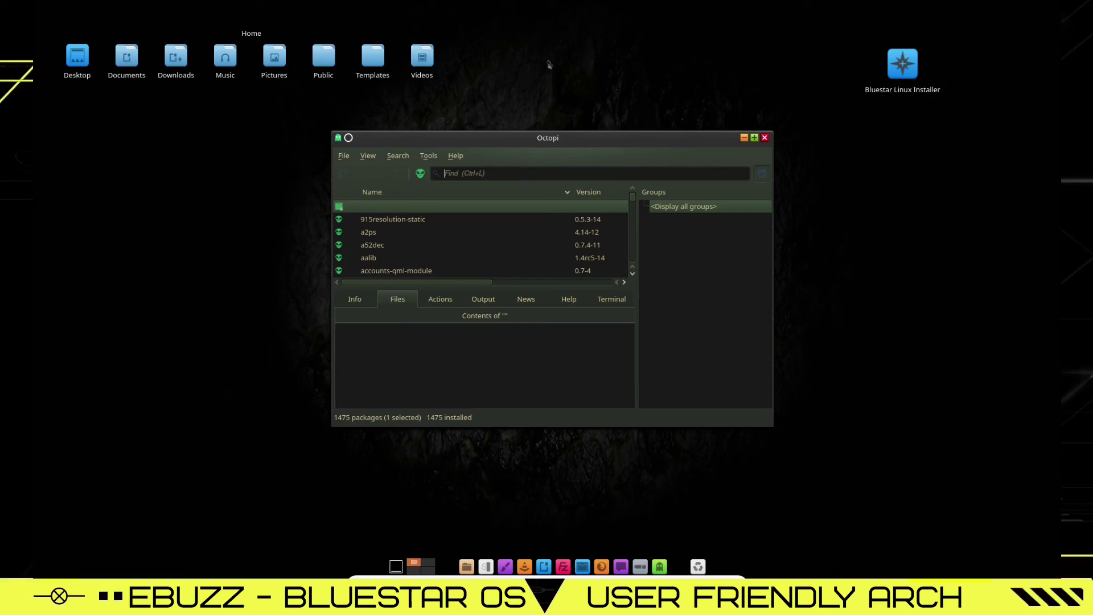
click(343, 156)
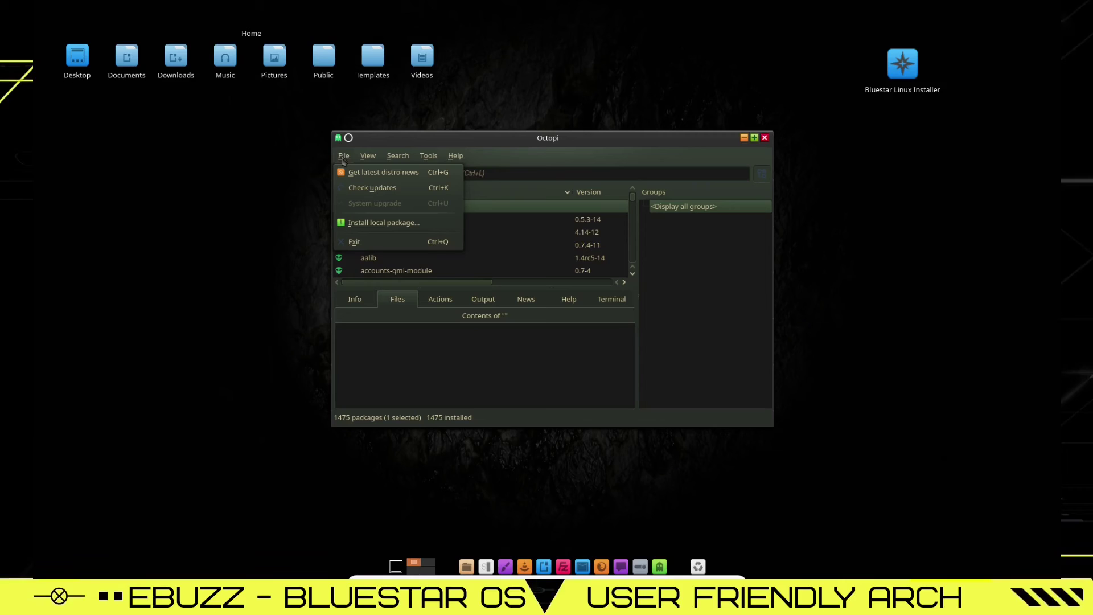
click(344, 157)
click(368, 156)
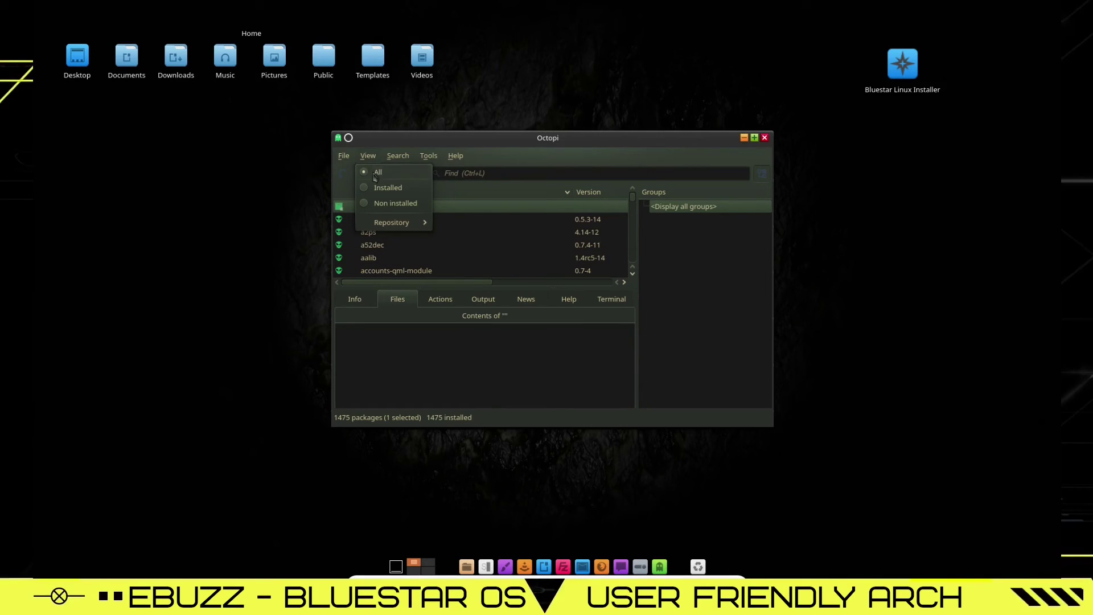
mouse_move(390, 226)
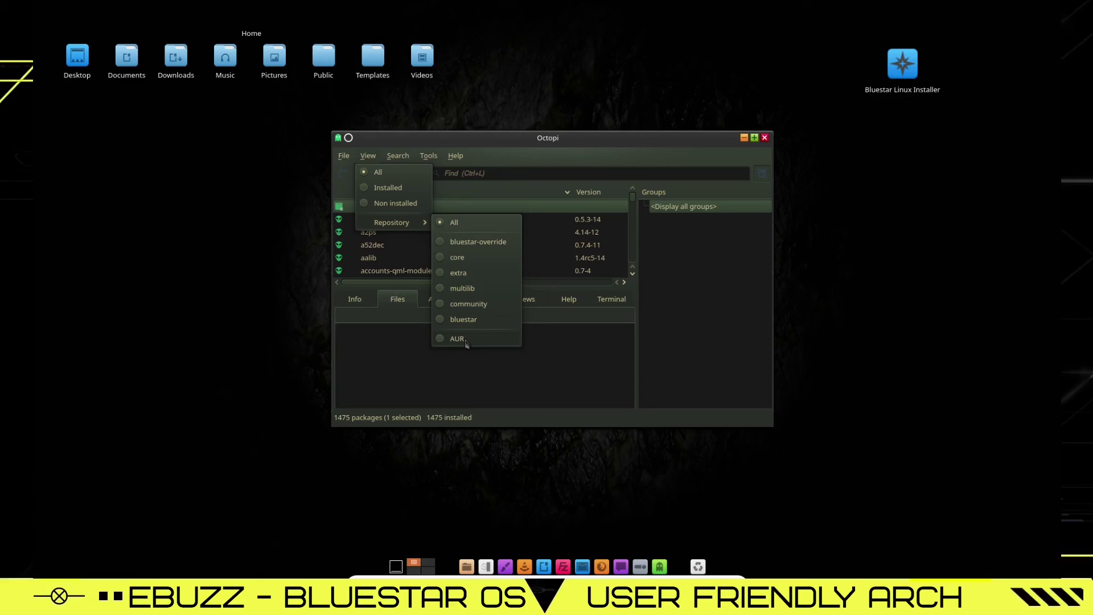
click(520, 173)
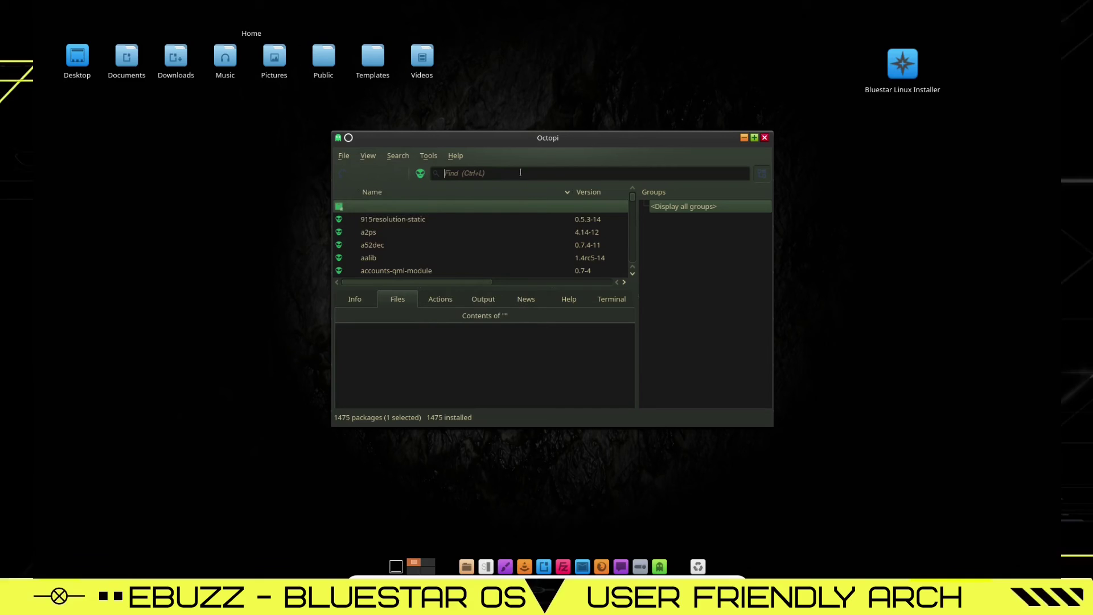
click(765, 138)
- Open the application menu to its Power / Session options: Lock, Log Out, Restart, Shut Down
click(304, 7)
mouse_move(387, 192)
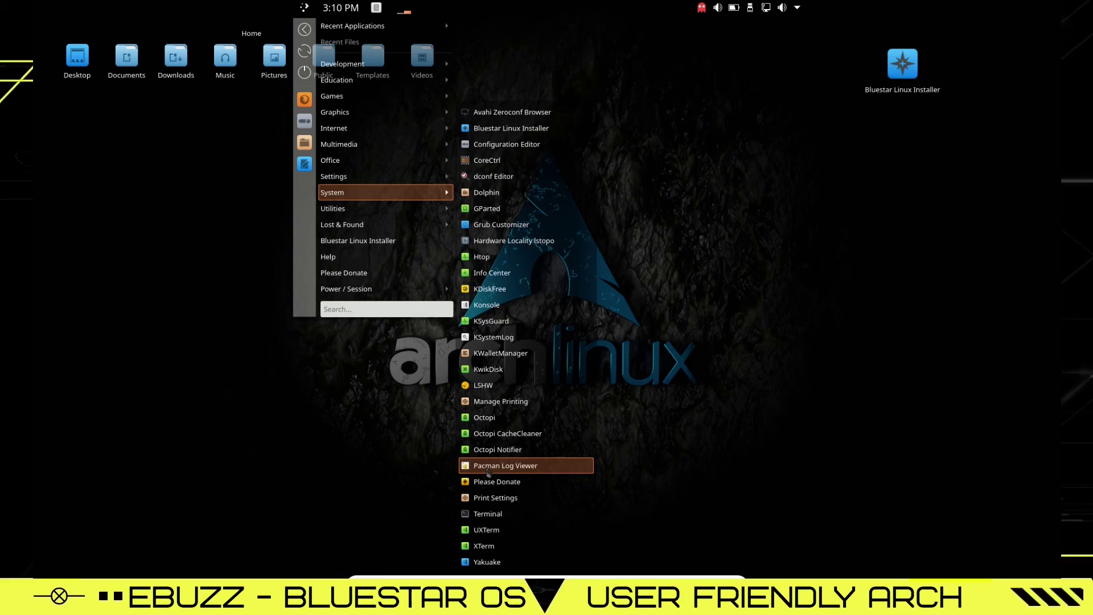
mouse_move(339, 217)
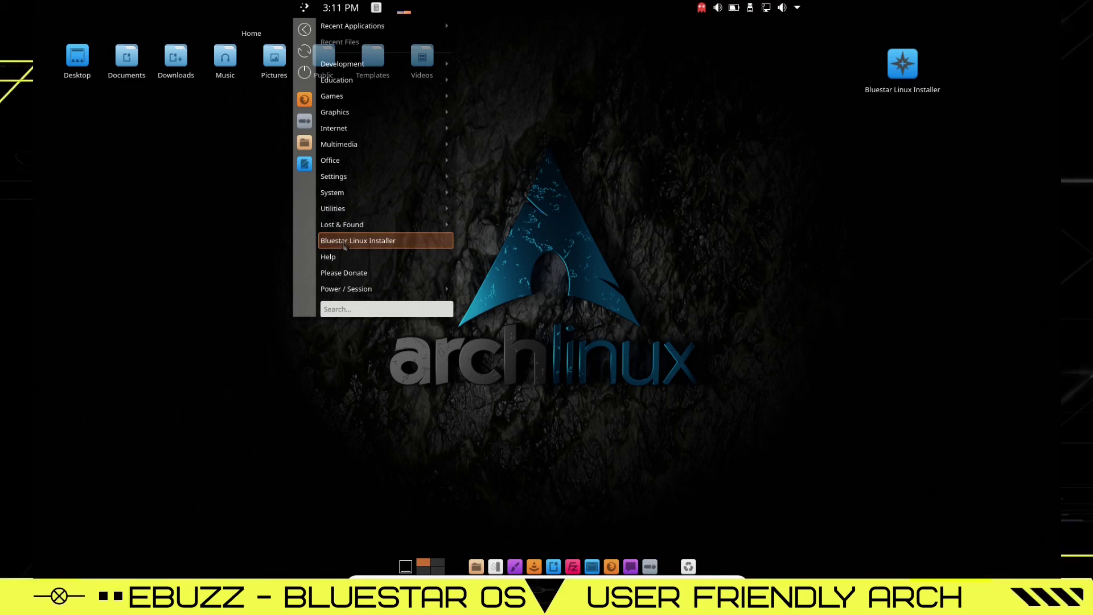
mouse_move(358, 291)
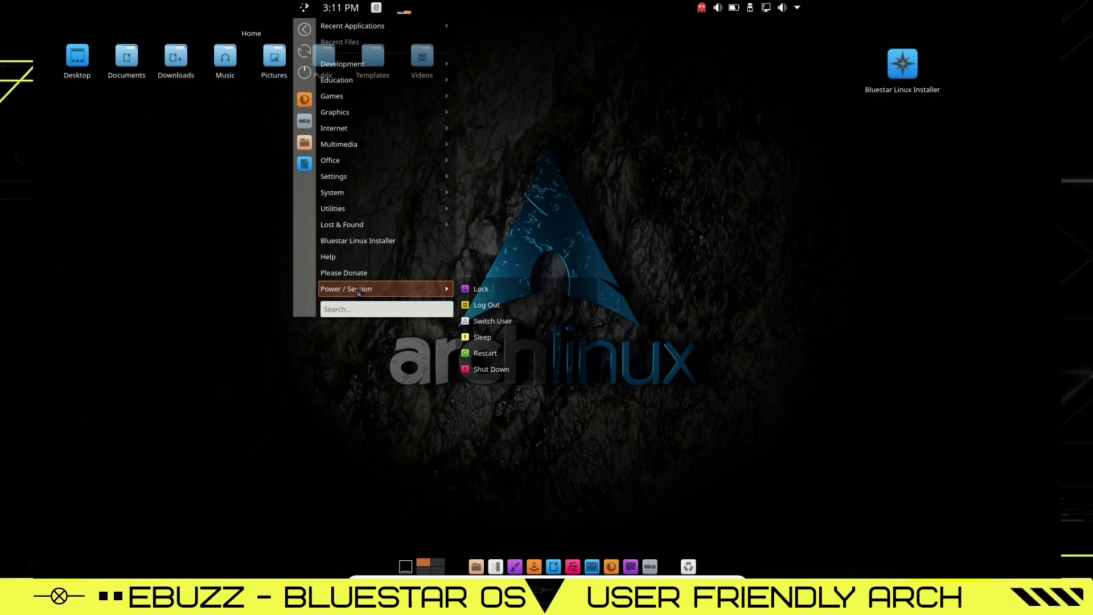
- Dismiss the application menu, returning to the Arch Logo wallpaper desktop
click(664, 177)
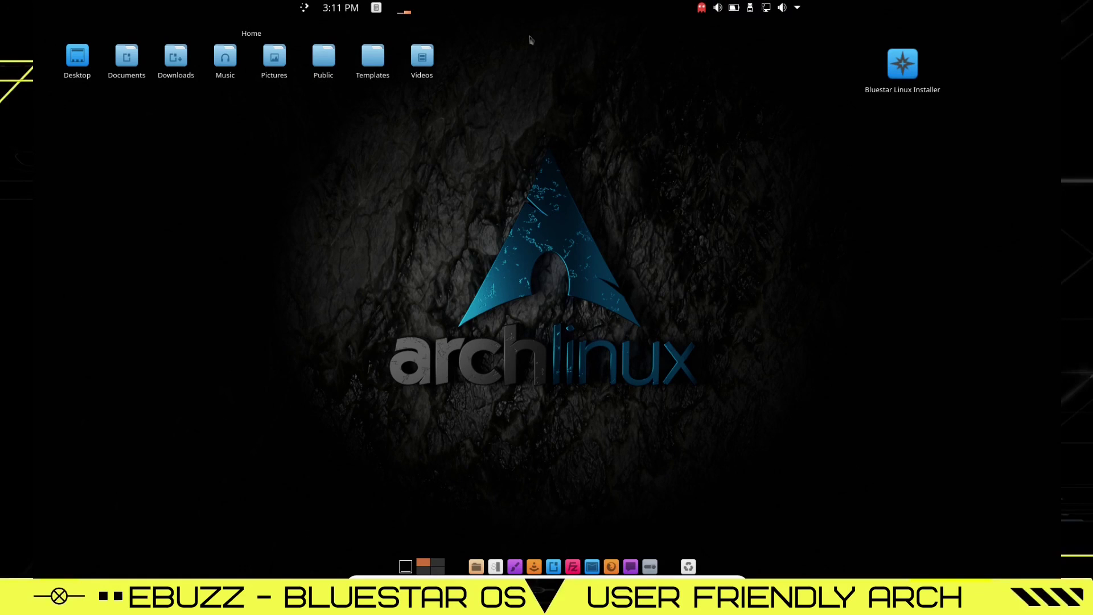